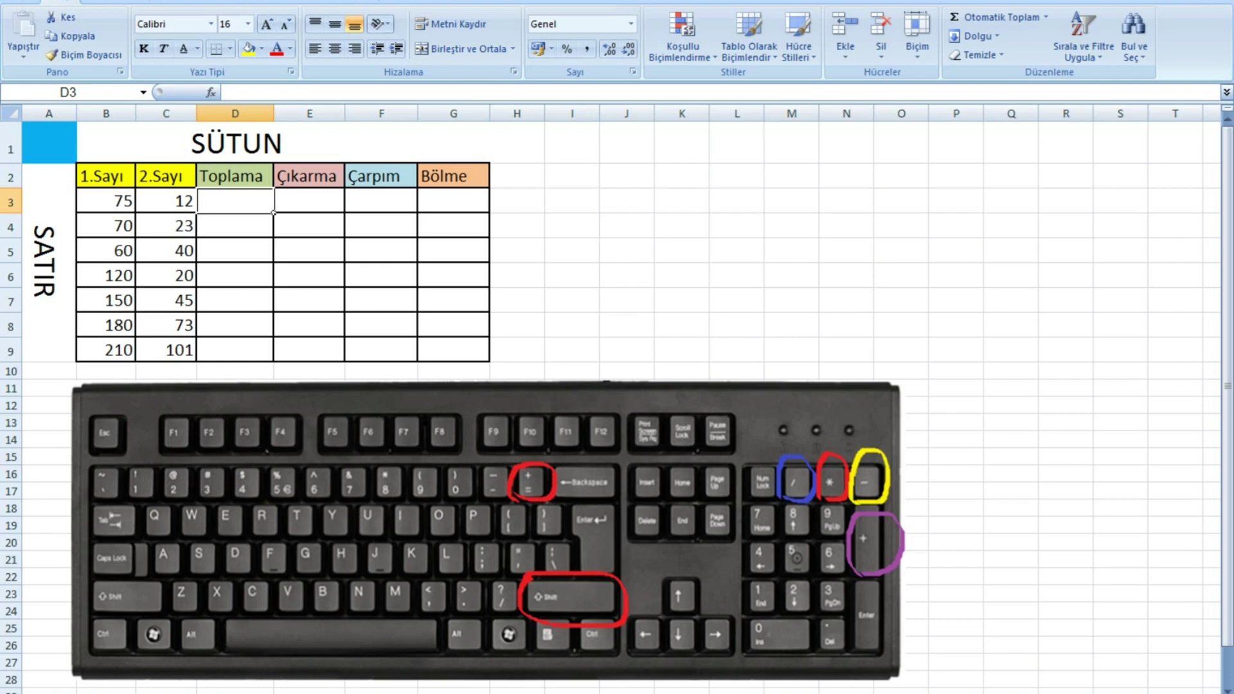
# Begin a formula with = in D3, the first Toplama cell
pyautogui.write('=')
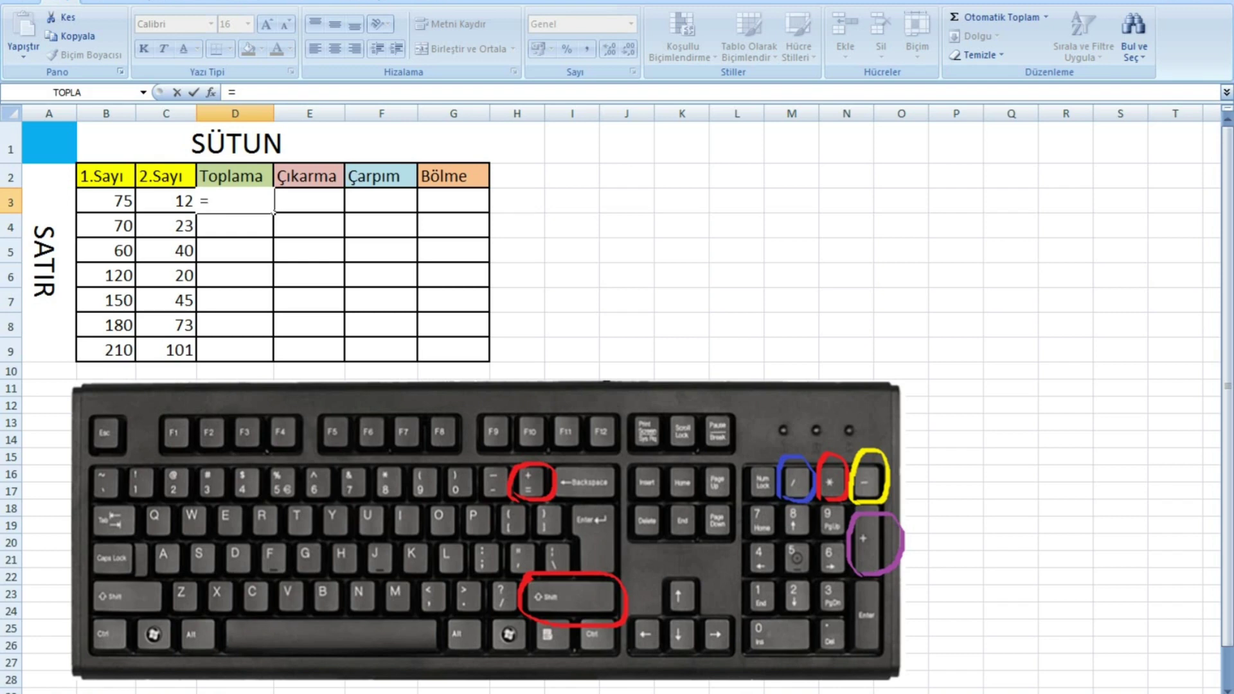
# Enter =B3+C3 in D3 so the first Toplama sum shows 87
pyautogui.press('BackSpace')
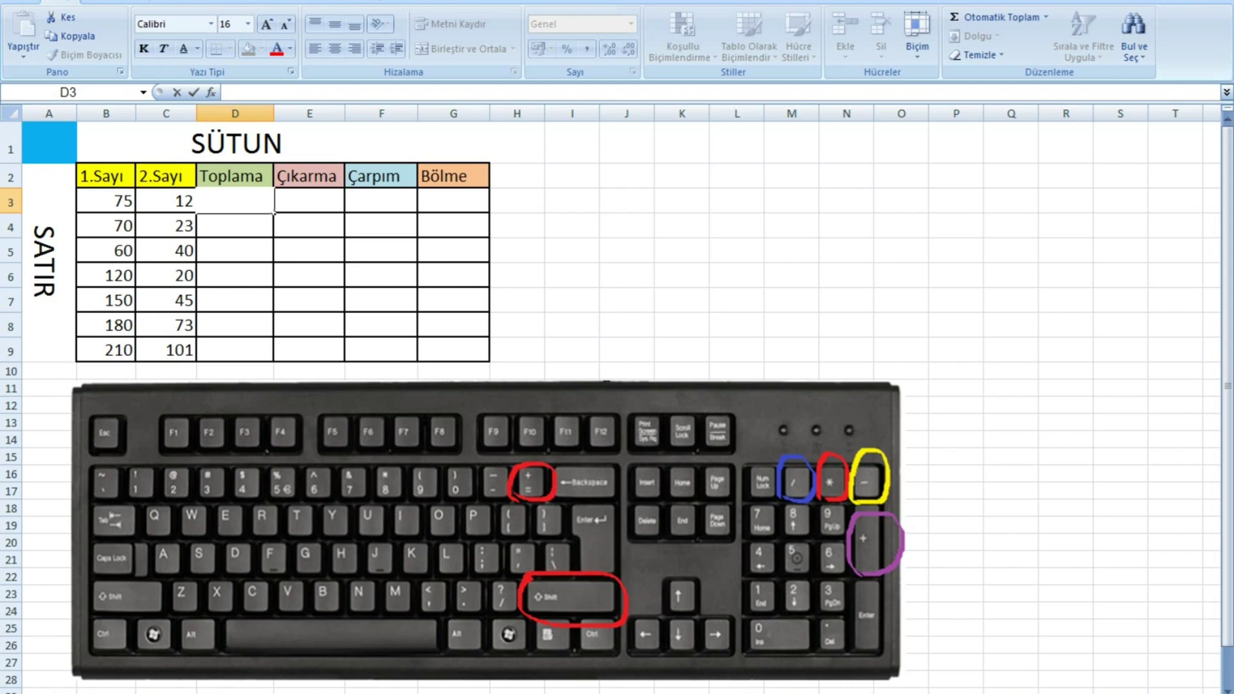
pyautogui.write('=')
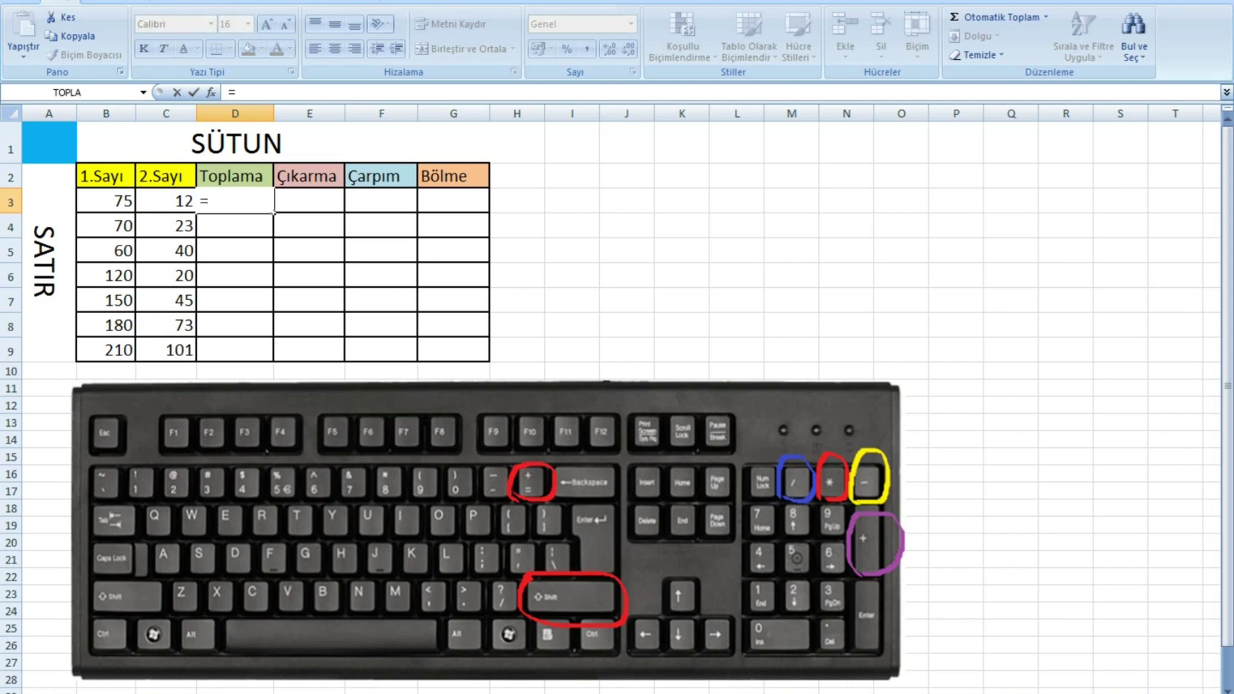
pyautogui.click(106, 201)
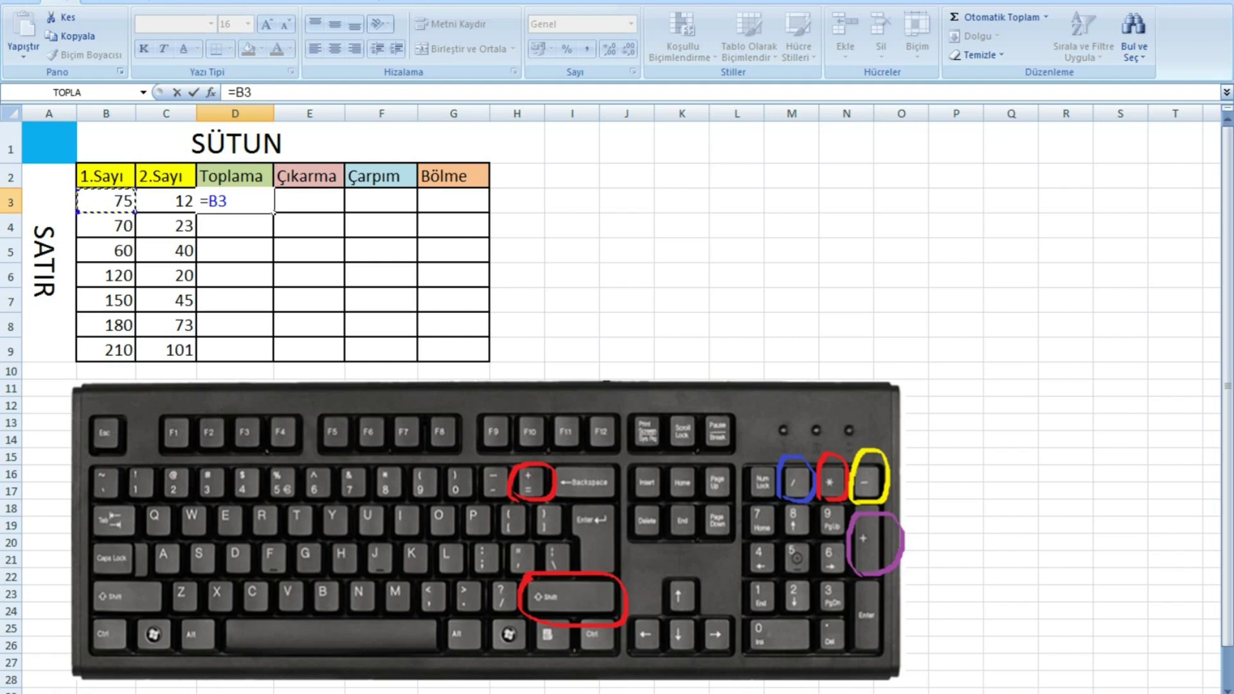
pyautogui.write('+')
pyautogui.press('Left')
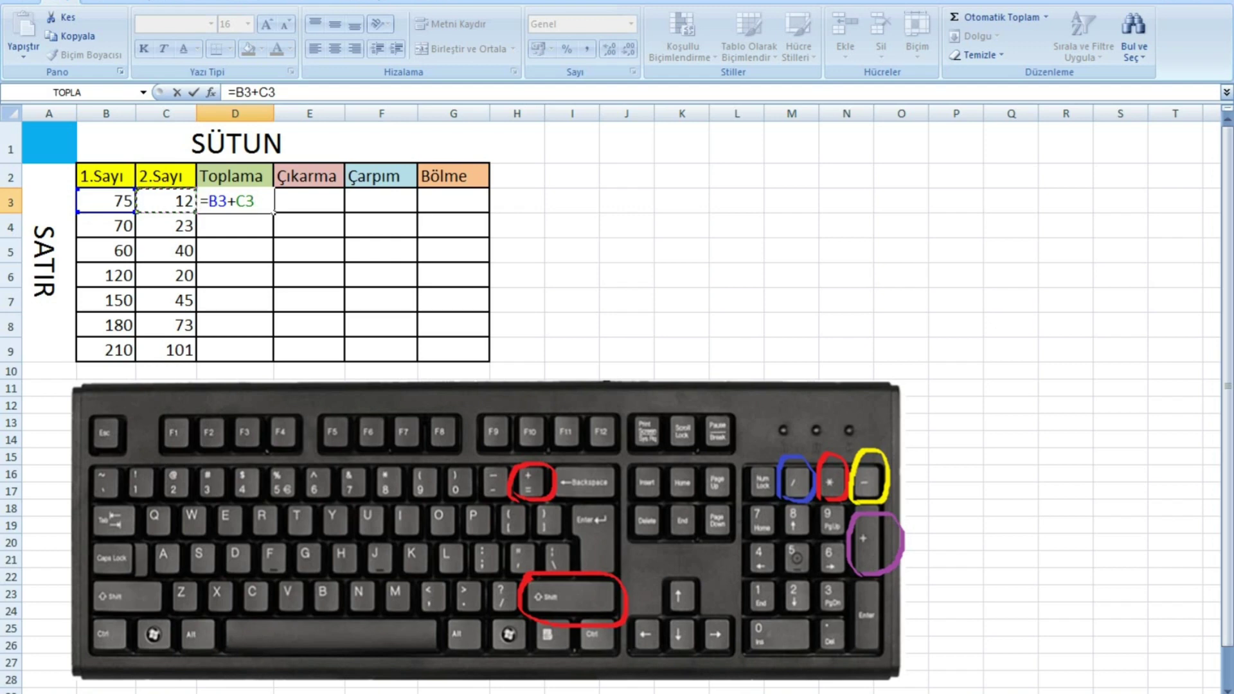
pyautogui.press('Return')
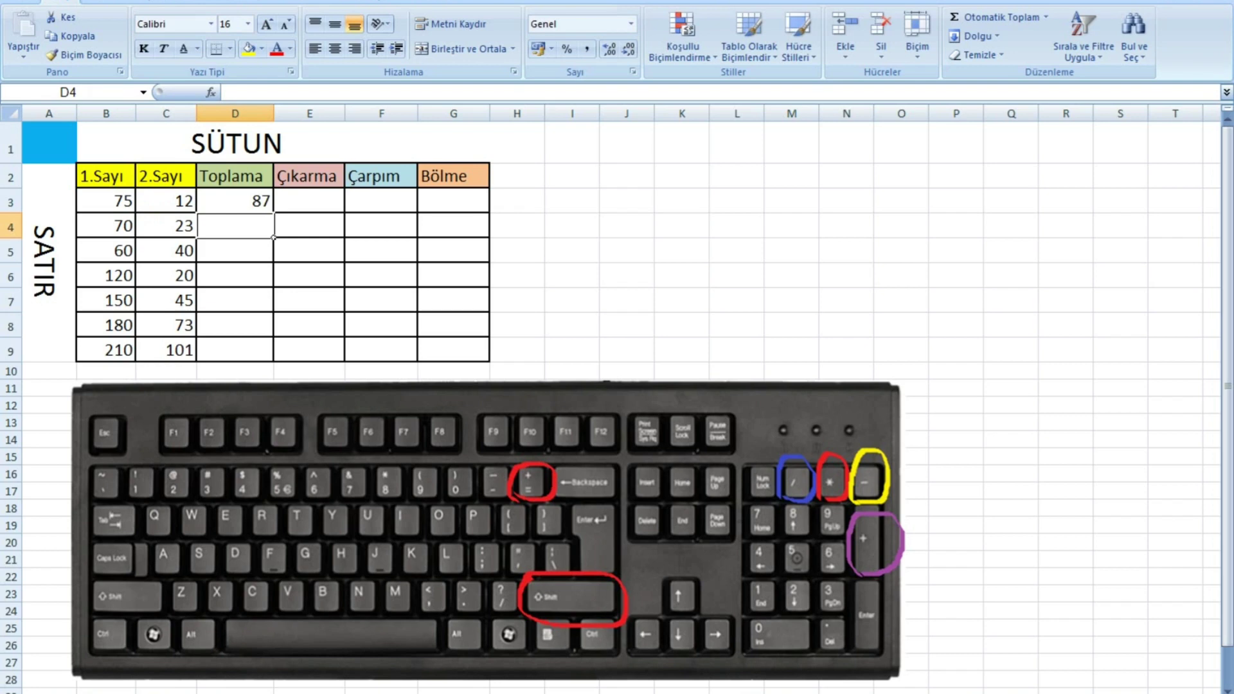
# Enter =B3-C3 in E3 so the first Çıkarma result shows 63
pyautogui.click(309, 200)
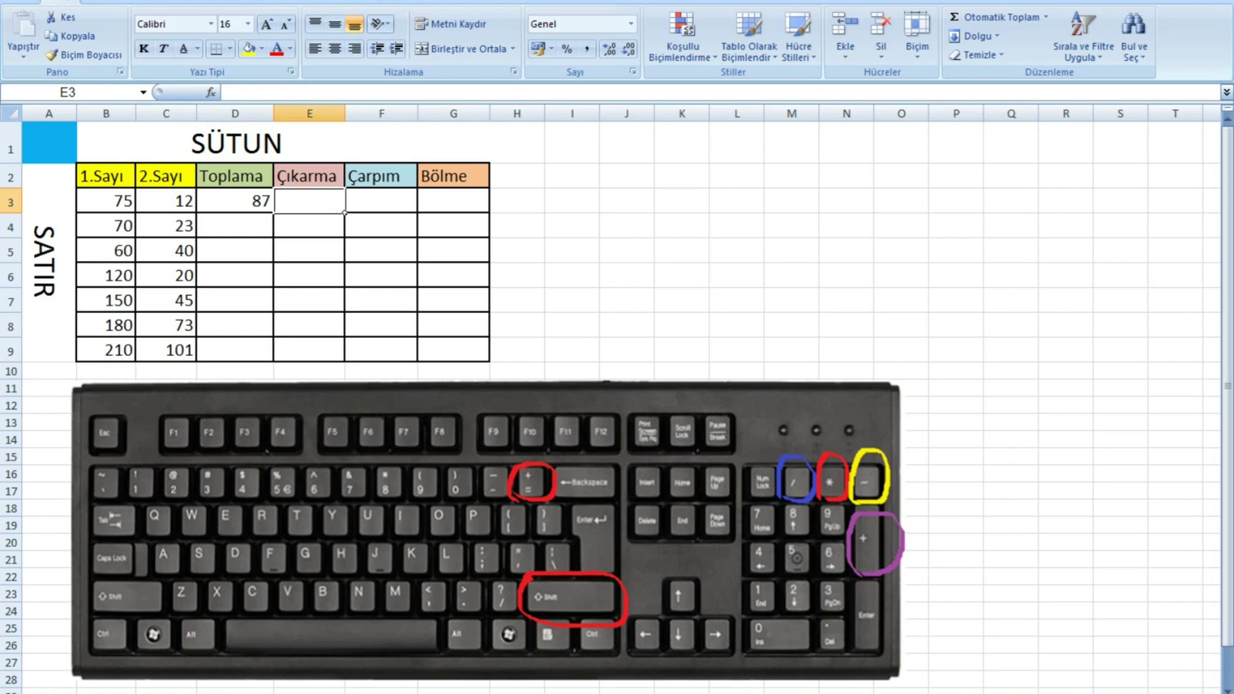
pyautogui.write('=')
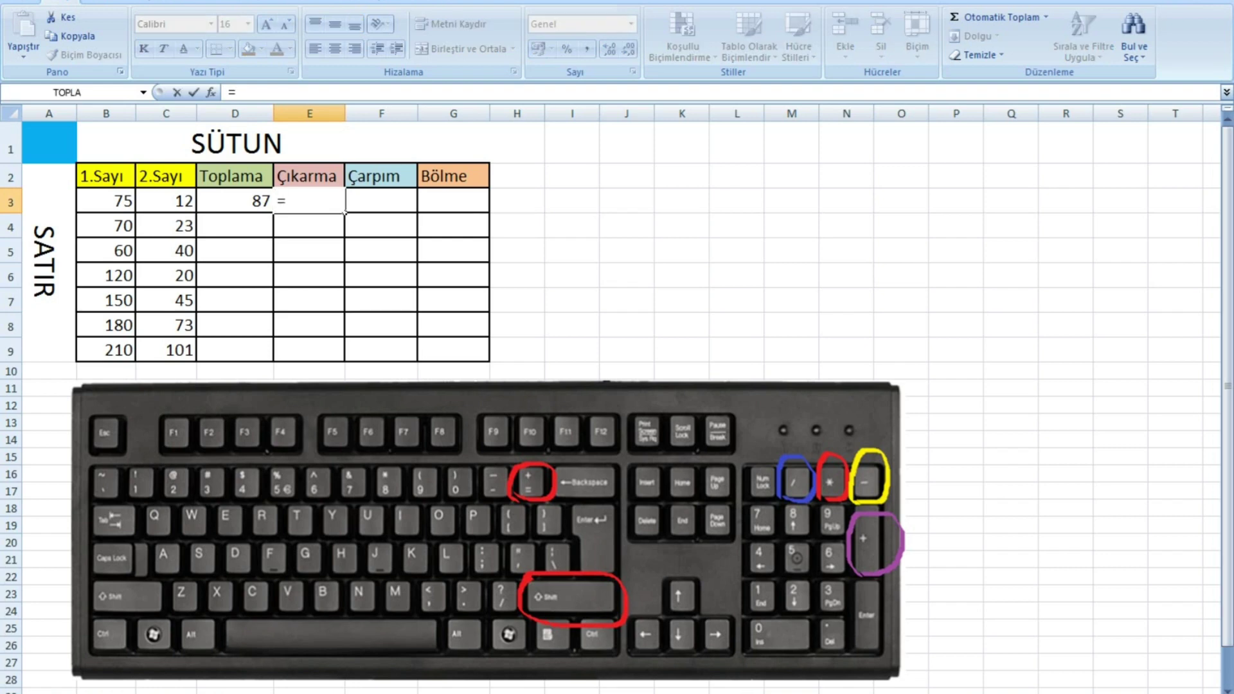
pyautogui.click(106, 201)
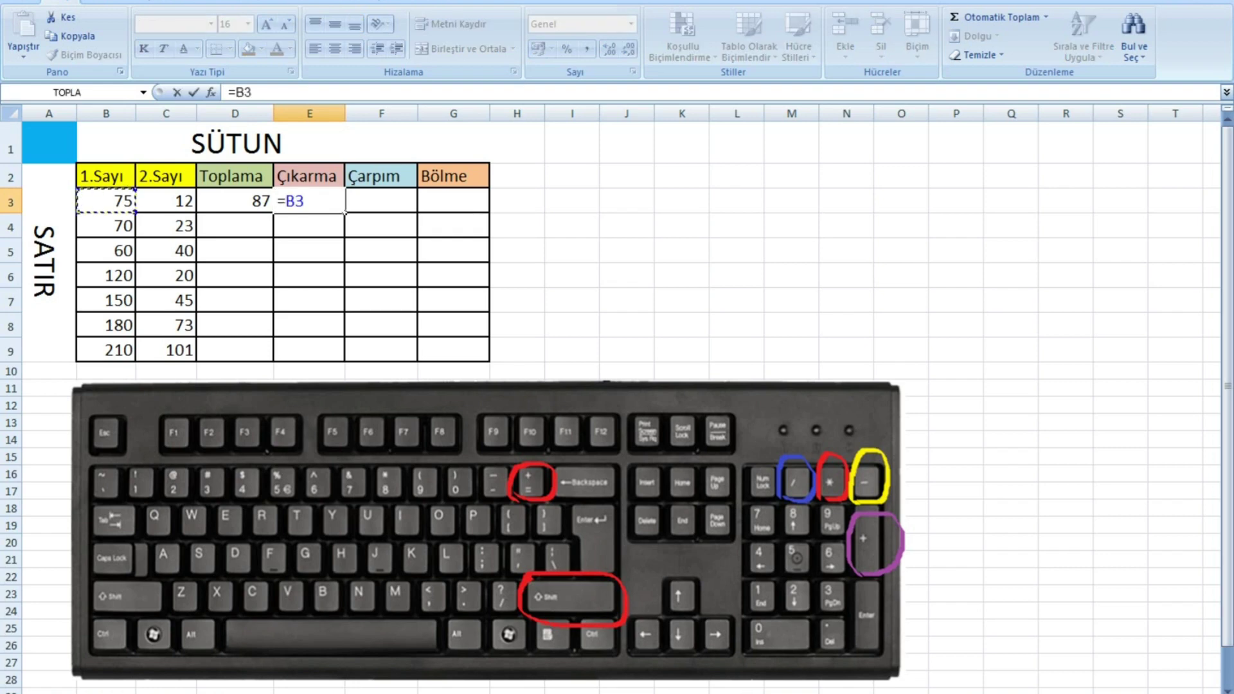
pyautogui.write('-')
pyautogui.click(166, 201)
pyautogui.press('Return')
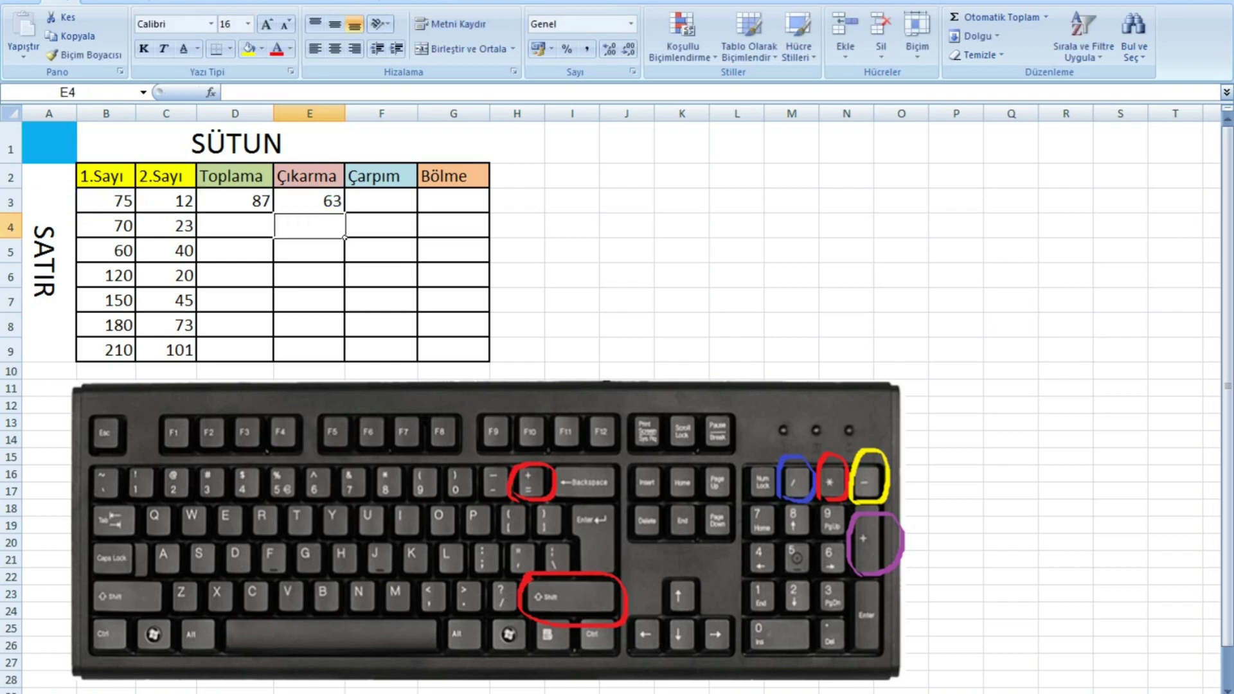
pyautogui.click(381, 201)
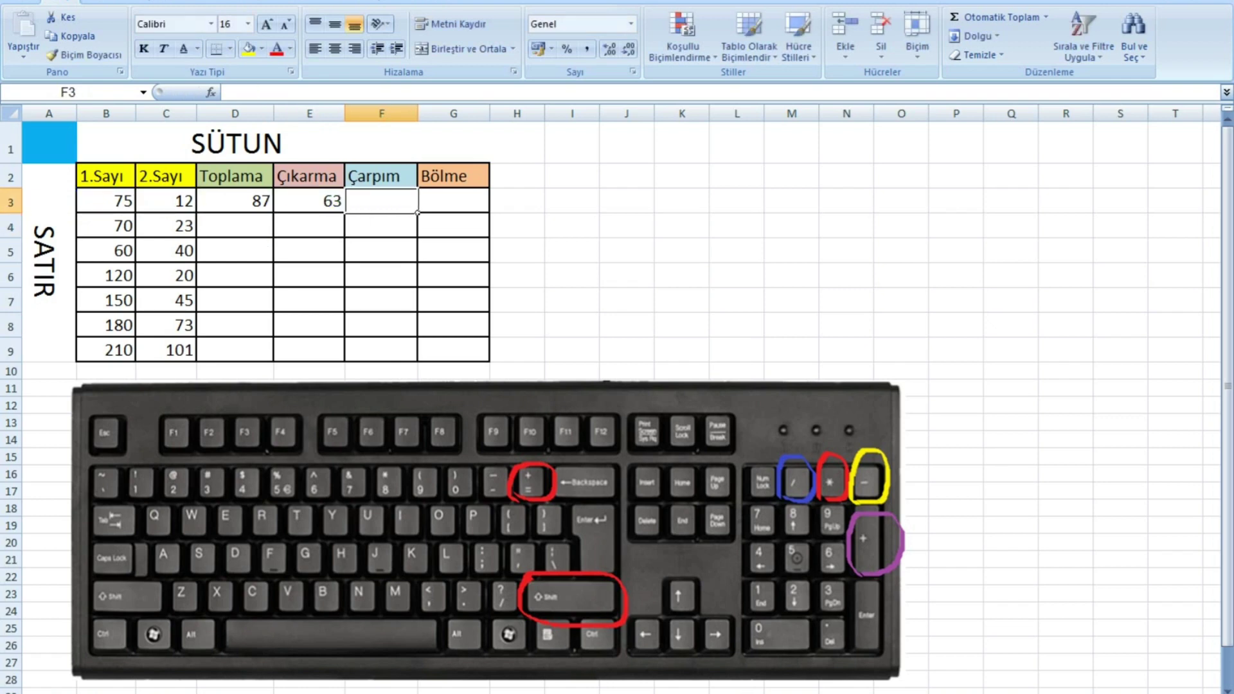
# Enter =B3*C3 in F3 so the first Çarpım result shows 900
pyautogui.write('=')
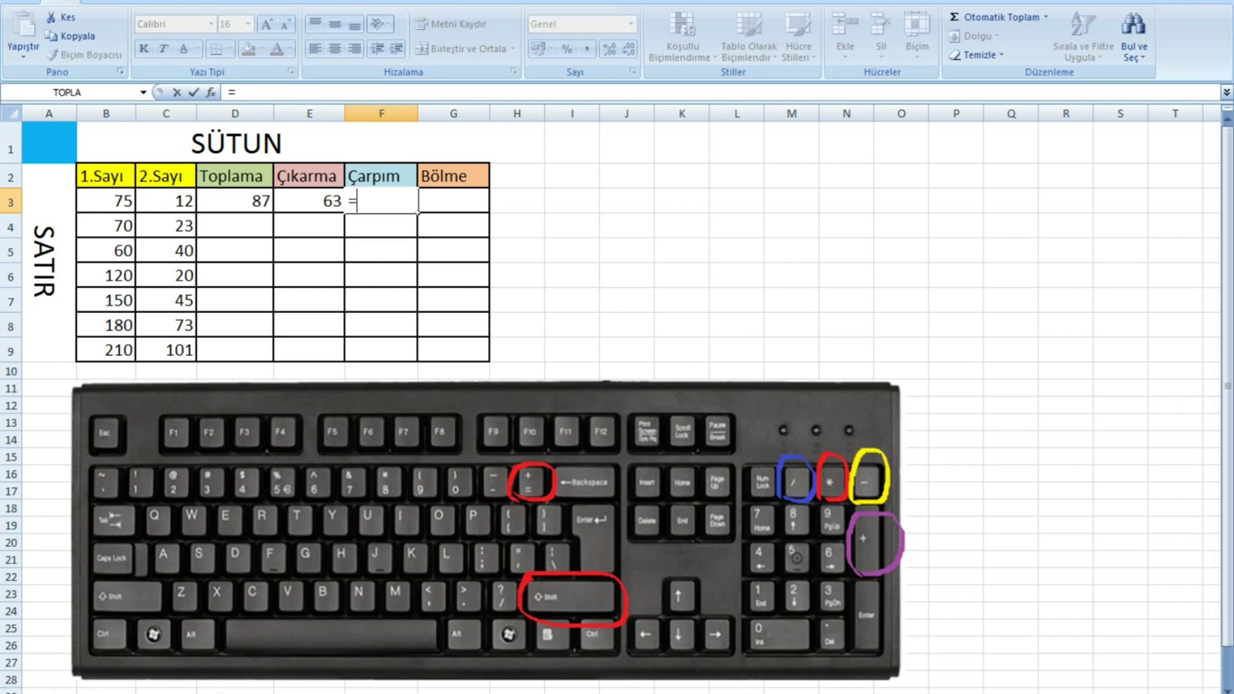
pyautogui.click(106, 201)
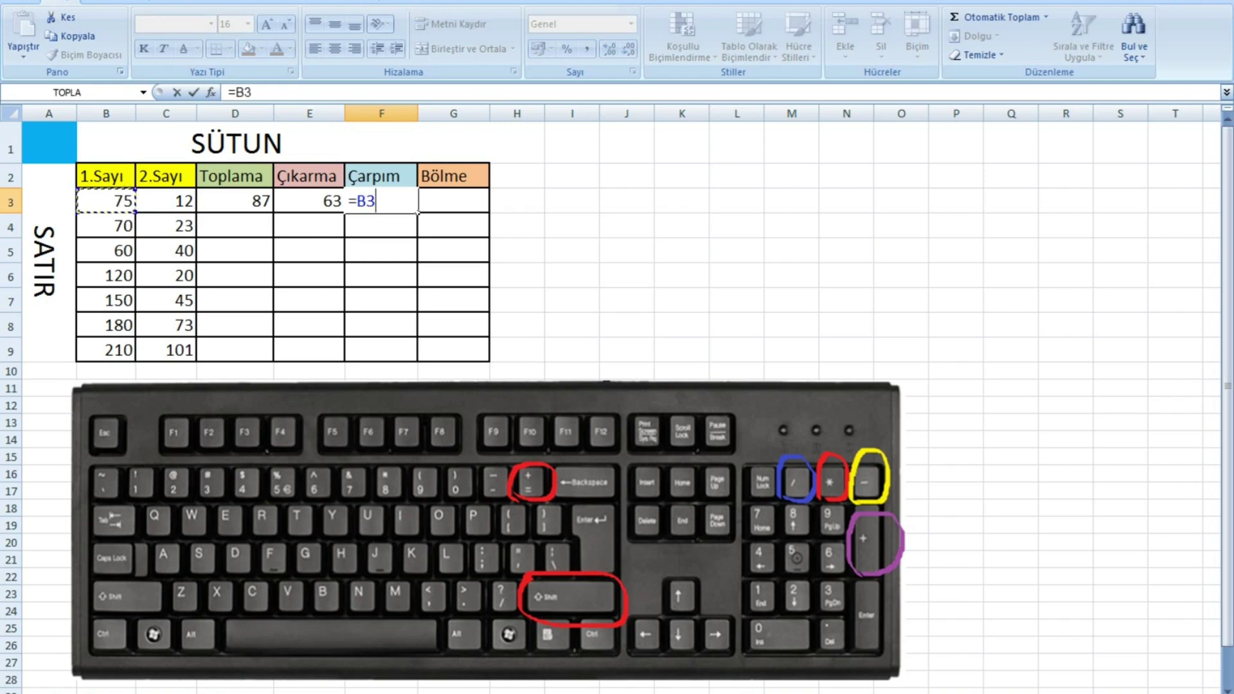
pyautogui.write('*')
pyautogui.click(165, 201)
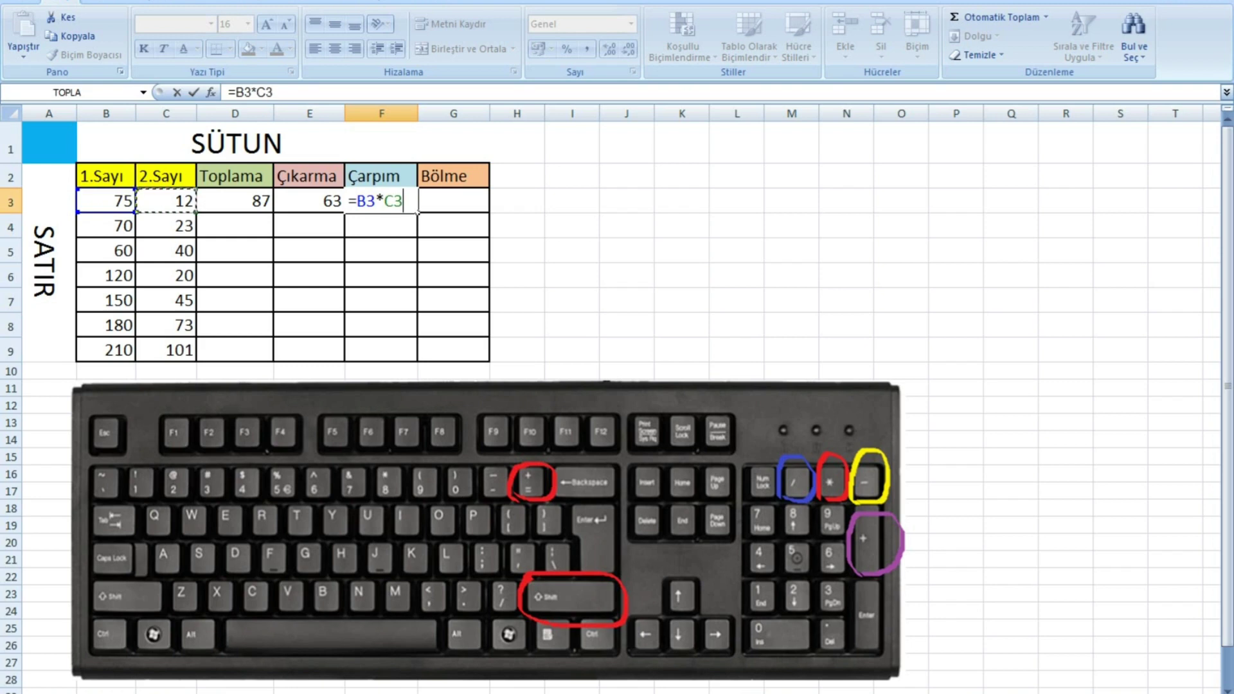
pyautogui.press('Return')
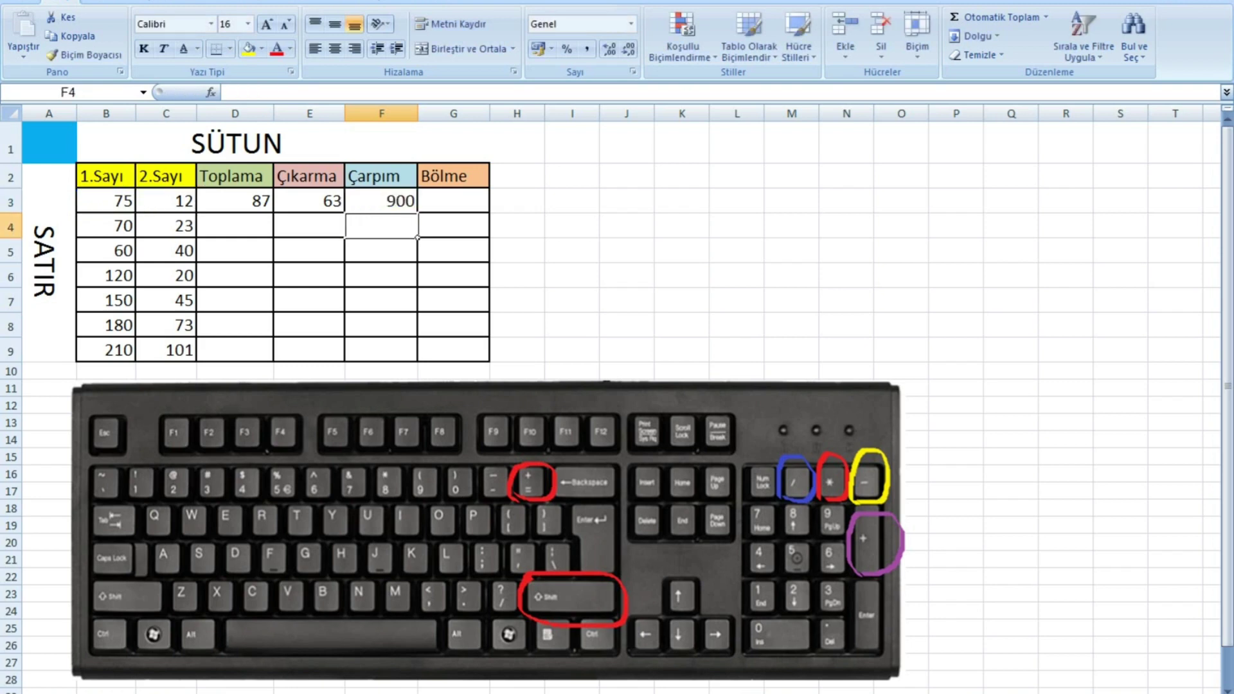
pyautogui.click(453, 200)
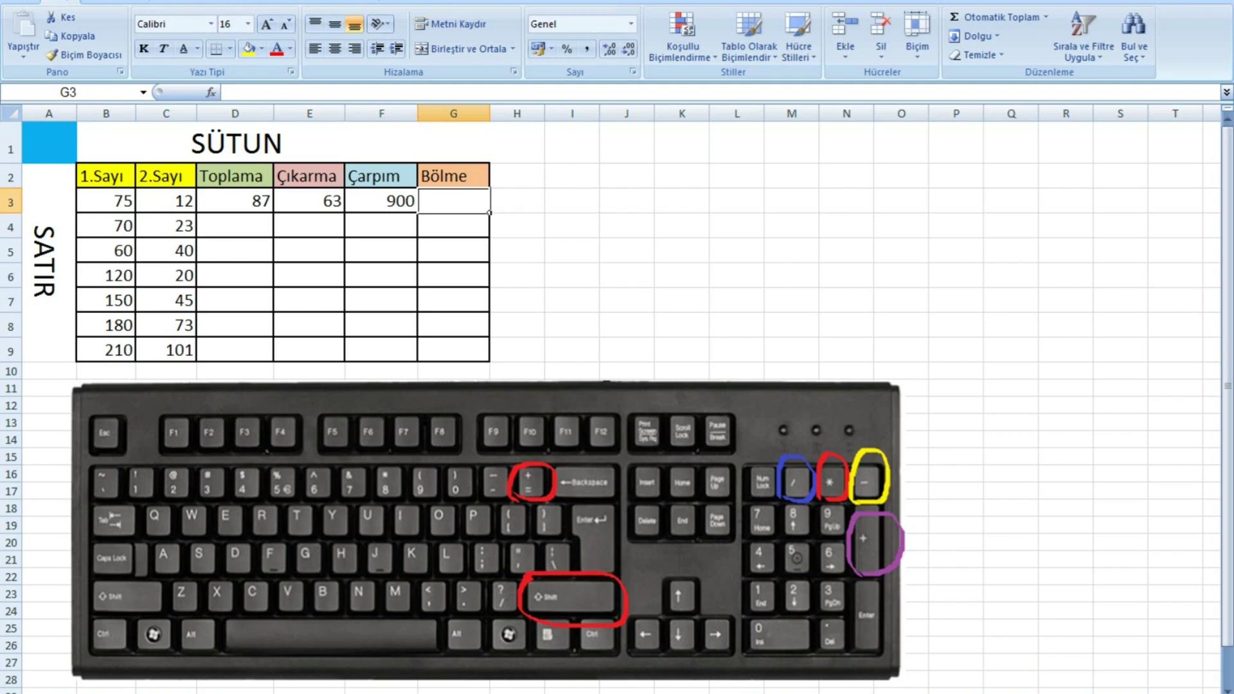
# Enter =B3/C3 in G3 so the first Bölme result shows 6,25
pyautogui.write('=')
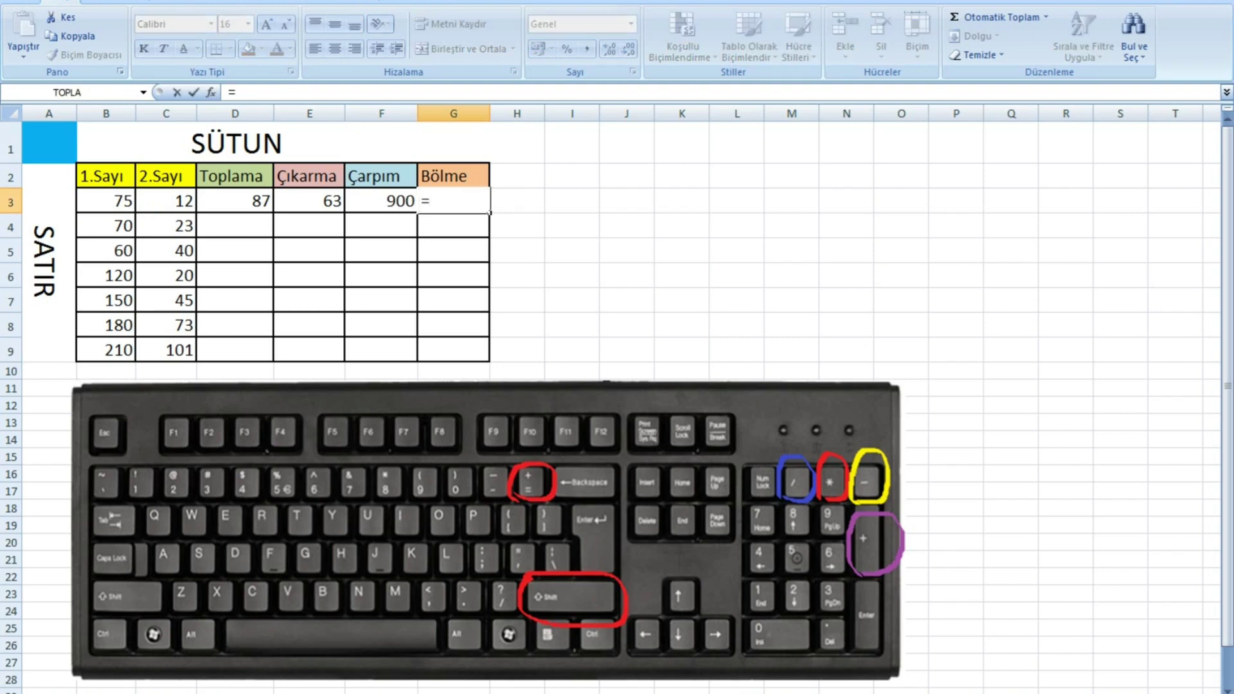
pyautogui.click(106, 200)
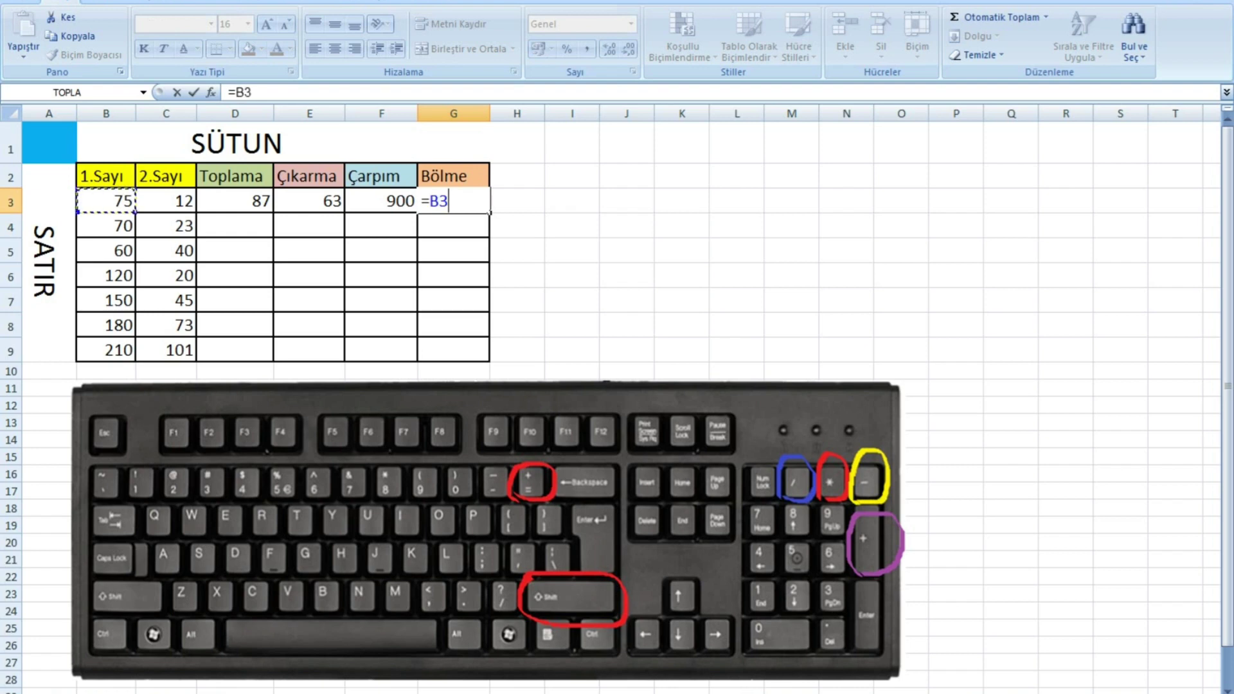
pyautogui.write('/')
pyautogui.click(166, 200)
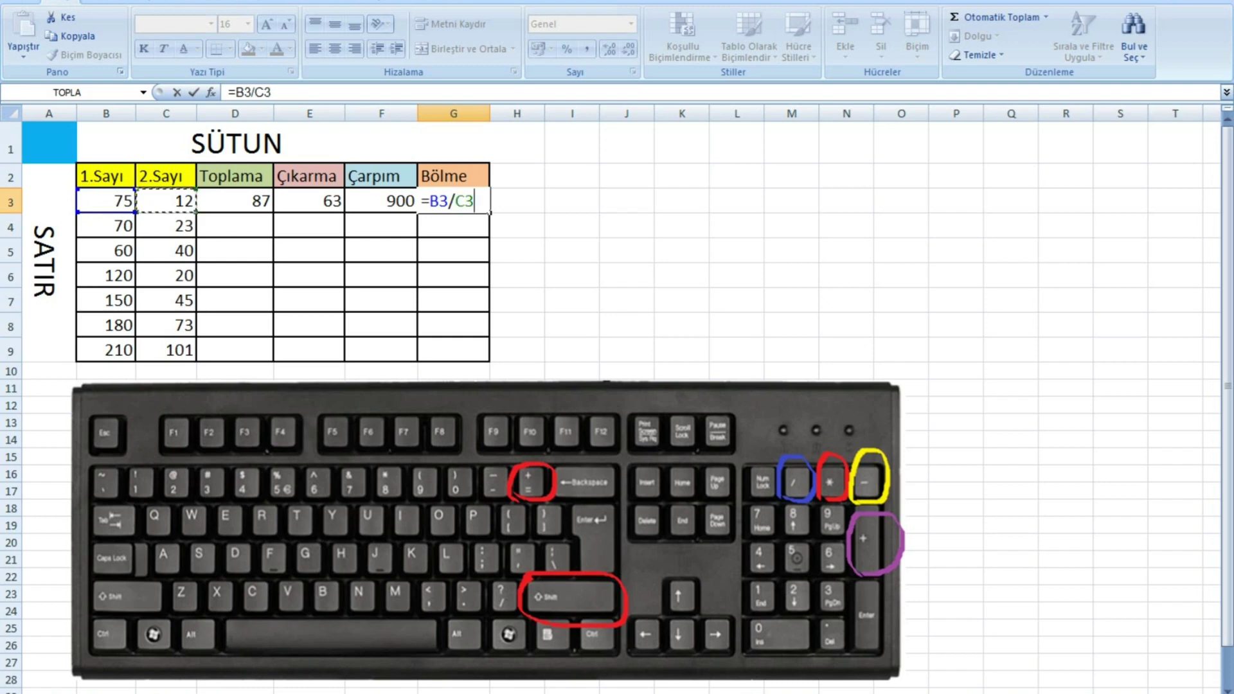
pyautogui.press('Return')
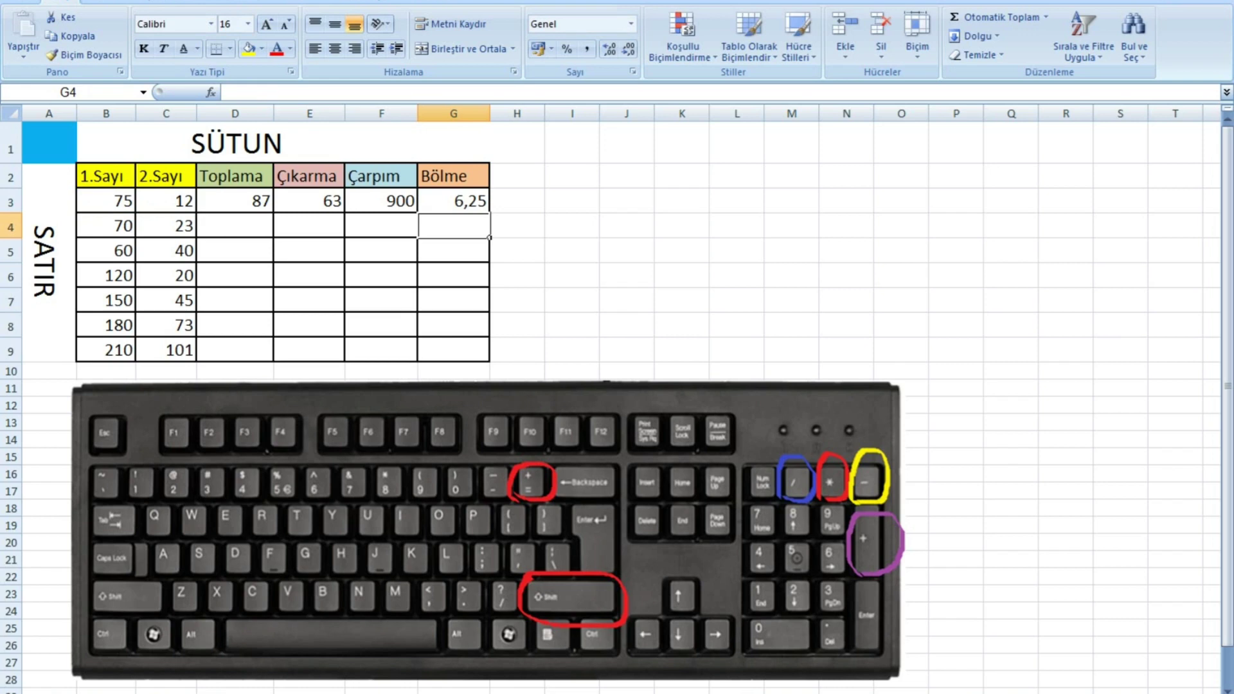
pyautogui.moveTo(106, 201); pyautogui.dragTo(453, 201)
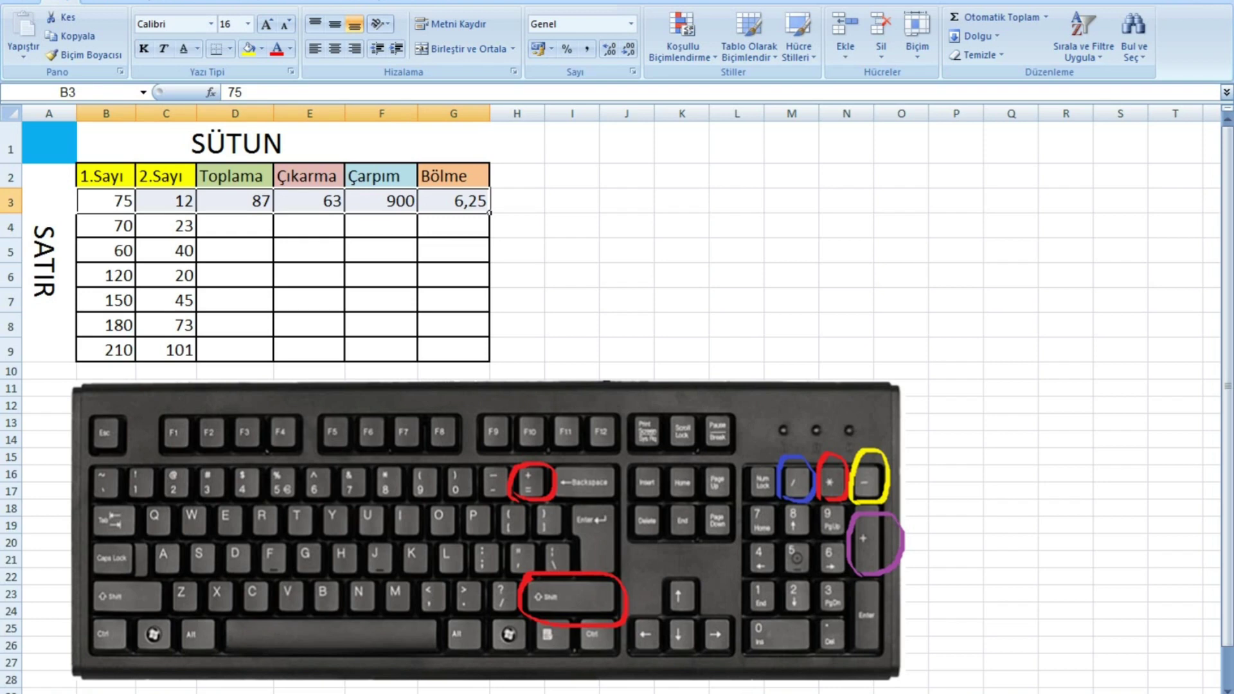
pyautogui.click(106, 226)
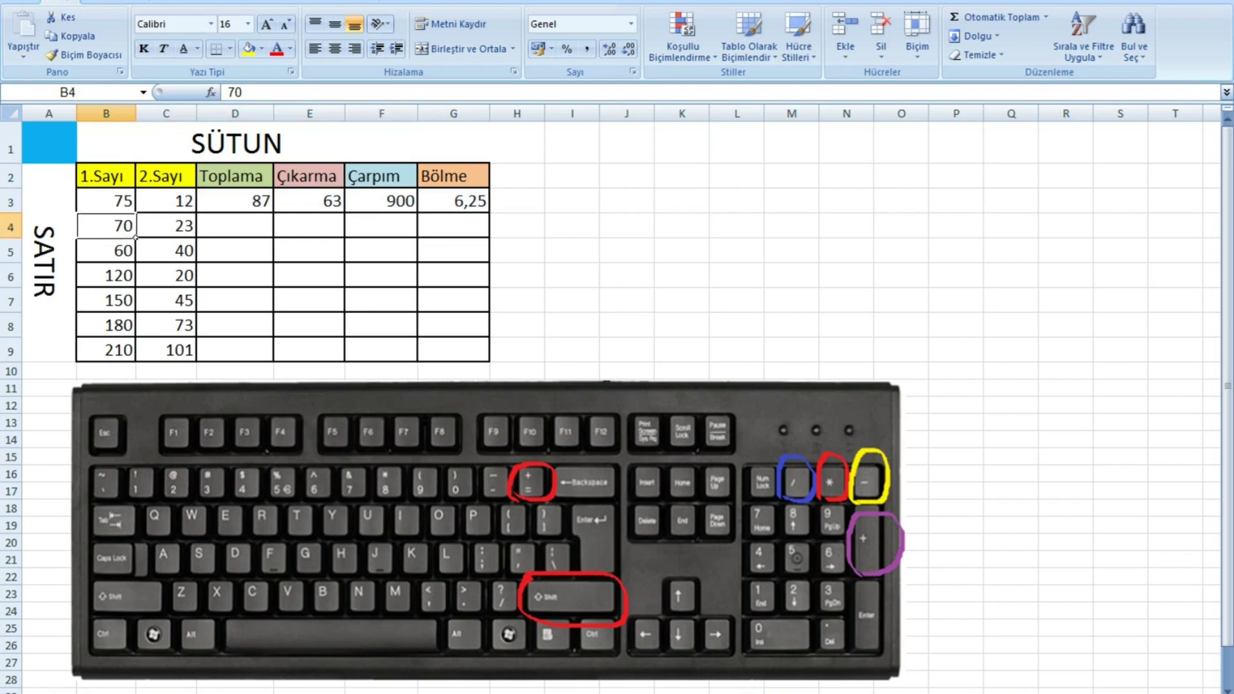
pyautogui.click(166, 225)
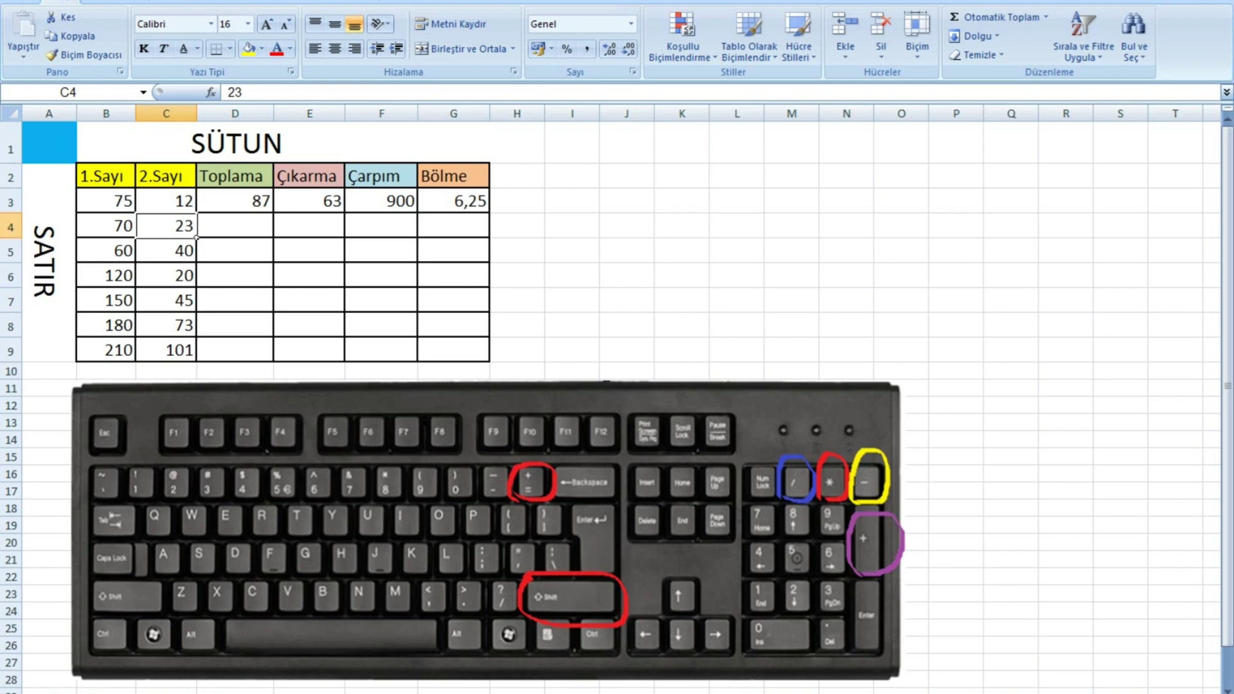
pyautogui.click(235, 226)
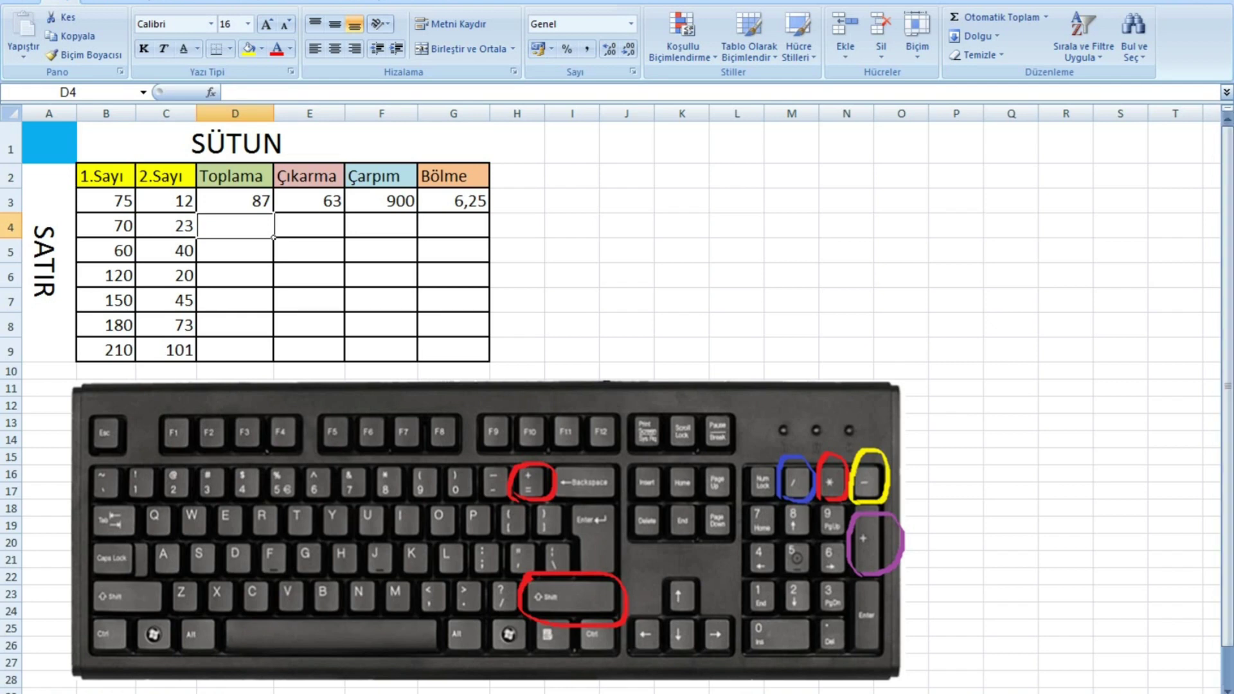
# Zoom in on the table and inspect D3's =B3+C3 formula beside the empty D4
pyautogui.keyDown('ctrl'); pyautogui.scroll(1, 617, 398); pyautogui.keyUp('ctrl')
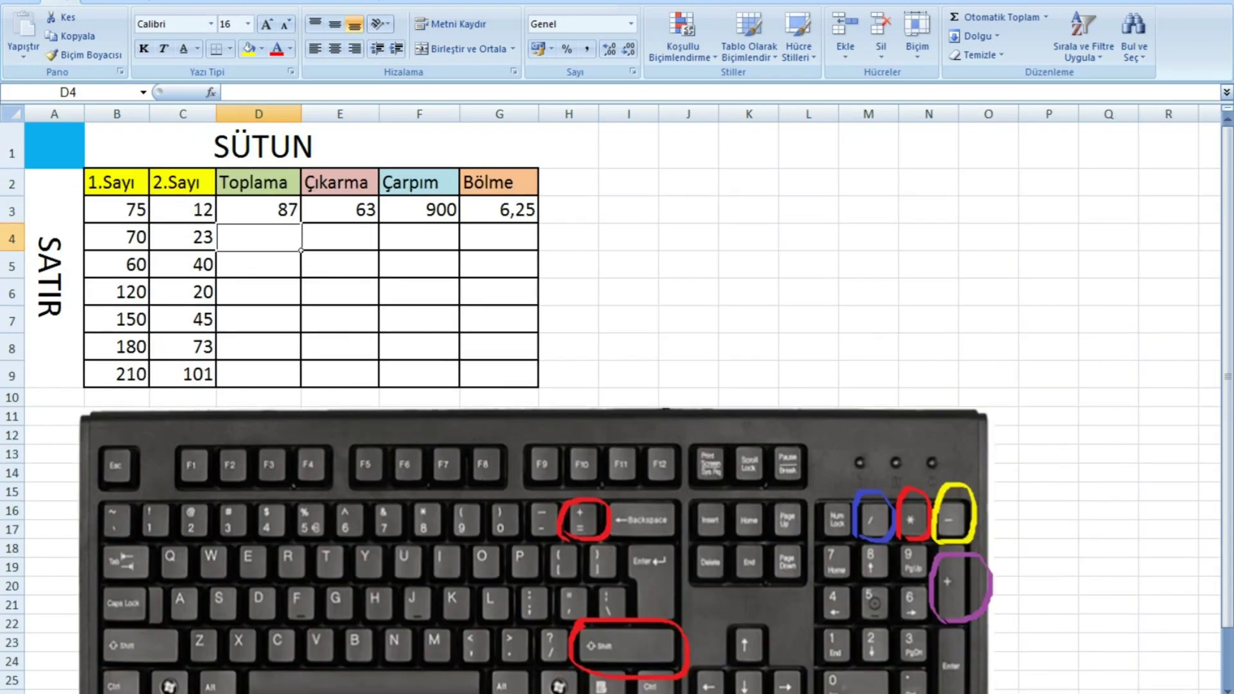
pyautogui.keyDown('ctrl'); pyautogui.scroll(1, 617, 398); pyautogui.keyUp('ctrl')
pyautogui.keyDown('ctrl'); pyautogui.scroll(1, 617, 399); pyautogui.keyUp('ctrl')
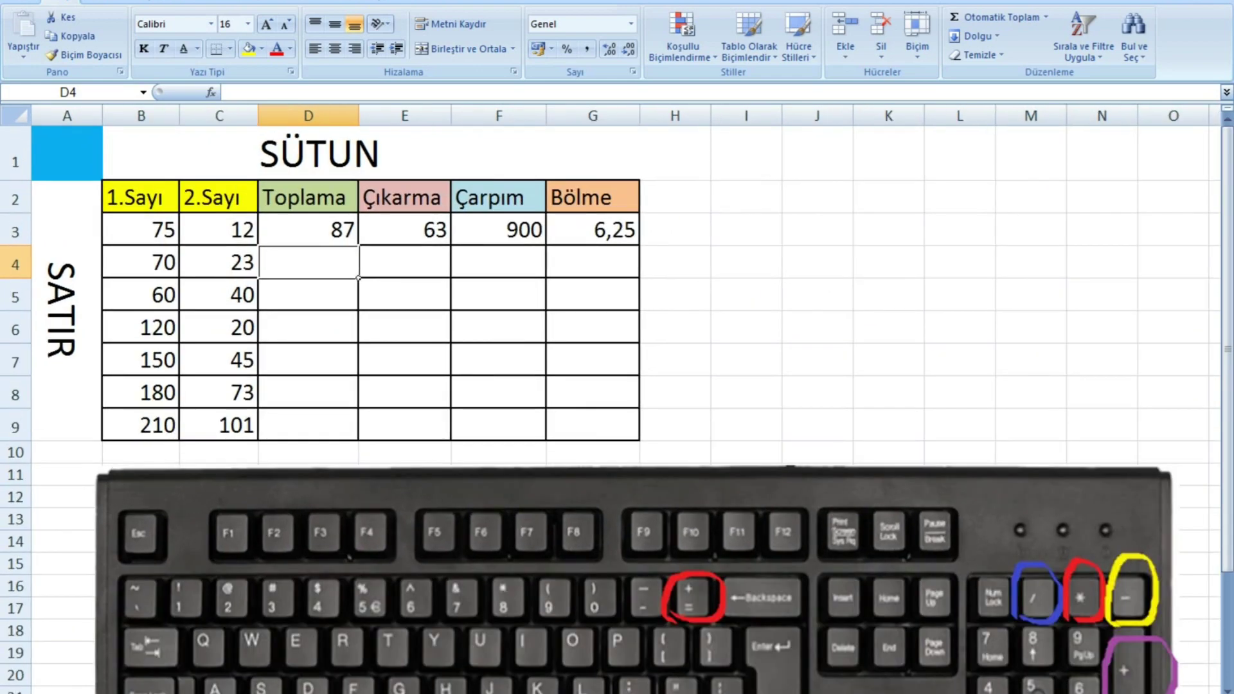
pyautogui.keyDown('ctrl'); pyautogui.scroll(1, 617, 398); pyautogui.keyUp('ctrl')
pyautogui.keyDown('ctrl'); pyautogui.scroll(1, 617, 399); pyautogui.keyUp('ctrl')
pyautogui.keyDown('ctrl'); pyautogui.scroll(1, 617, 399); pyautogui.keyUp('ctrl')
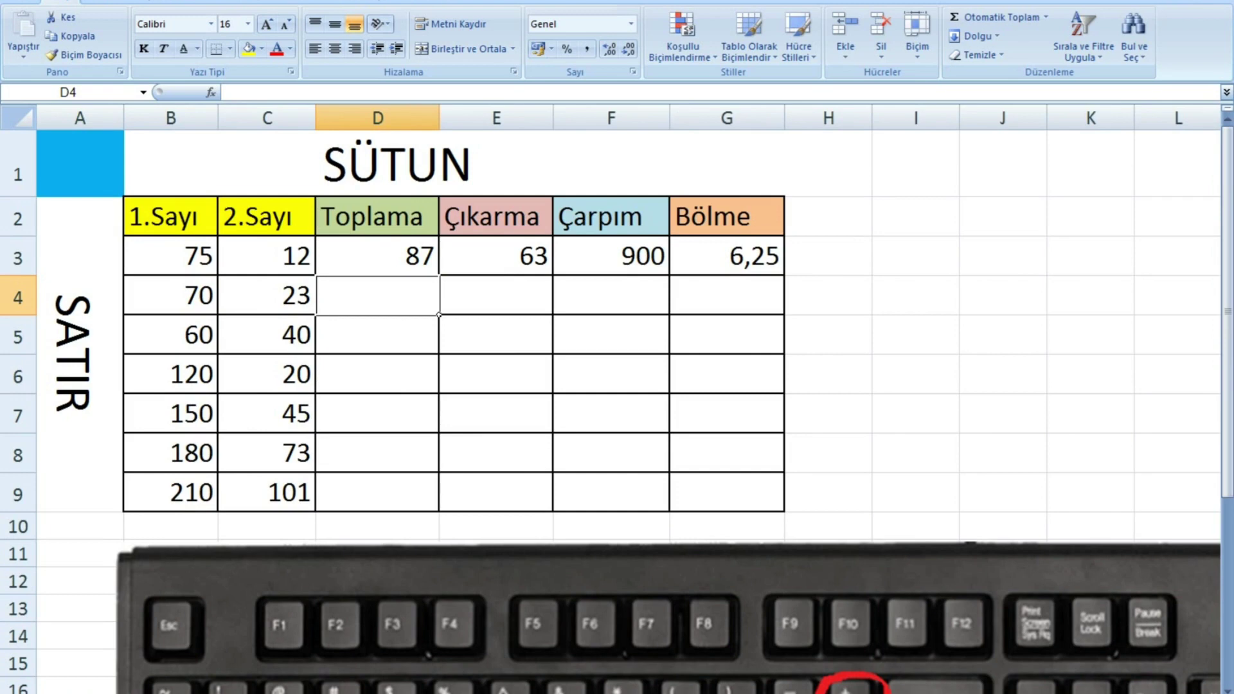
pyautogui.click(378, 256)
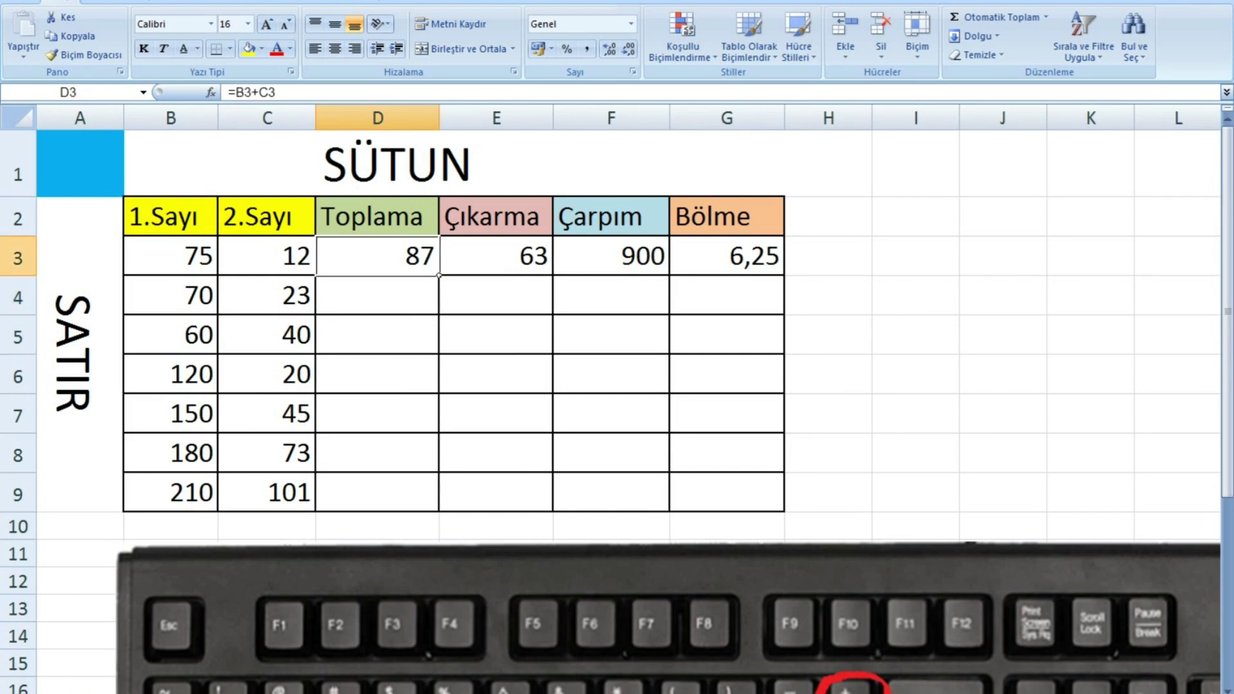
pyautogui.click(377, 295)
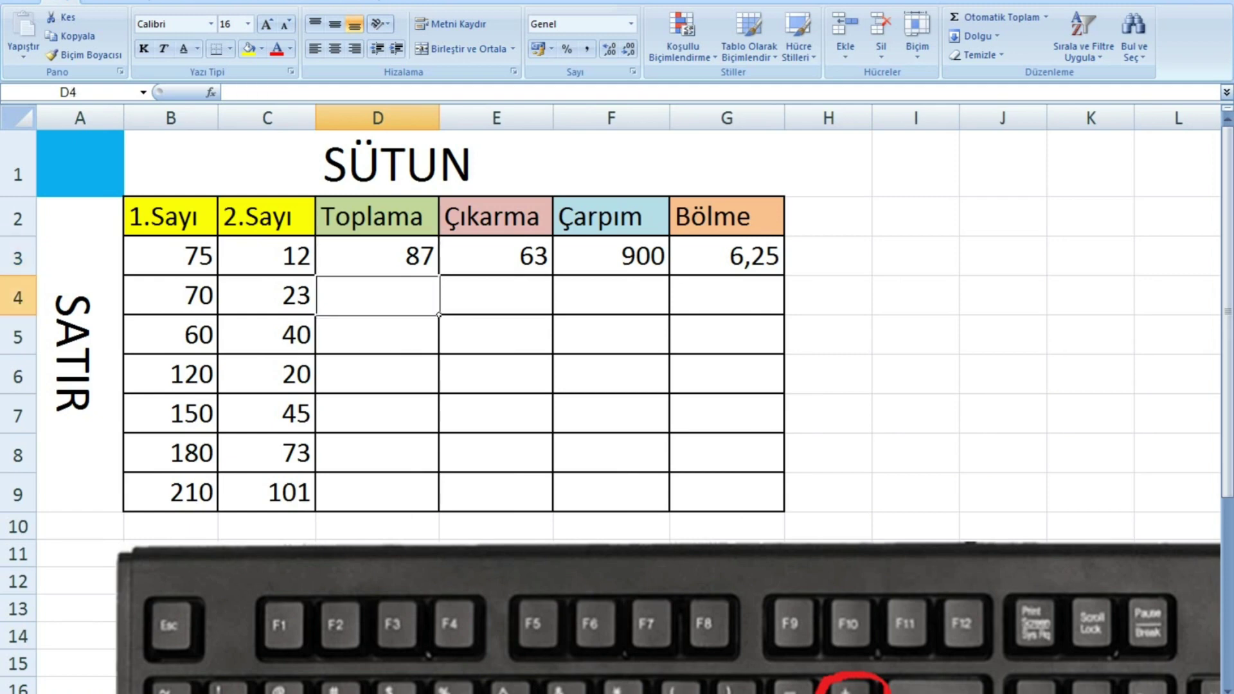
pyautogui.click(378, 255)
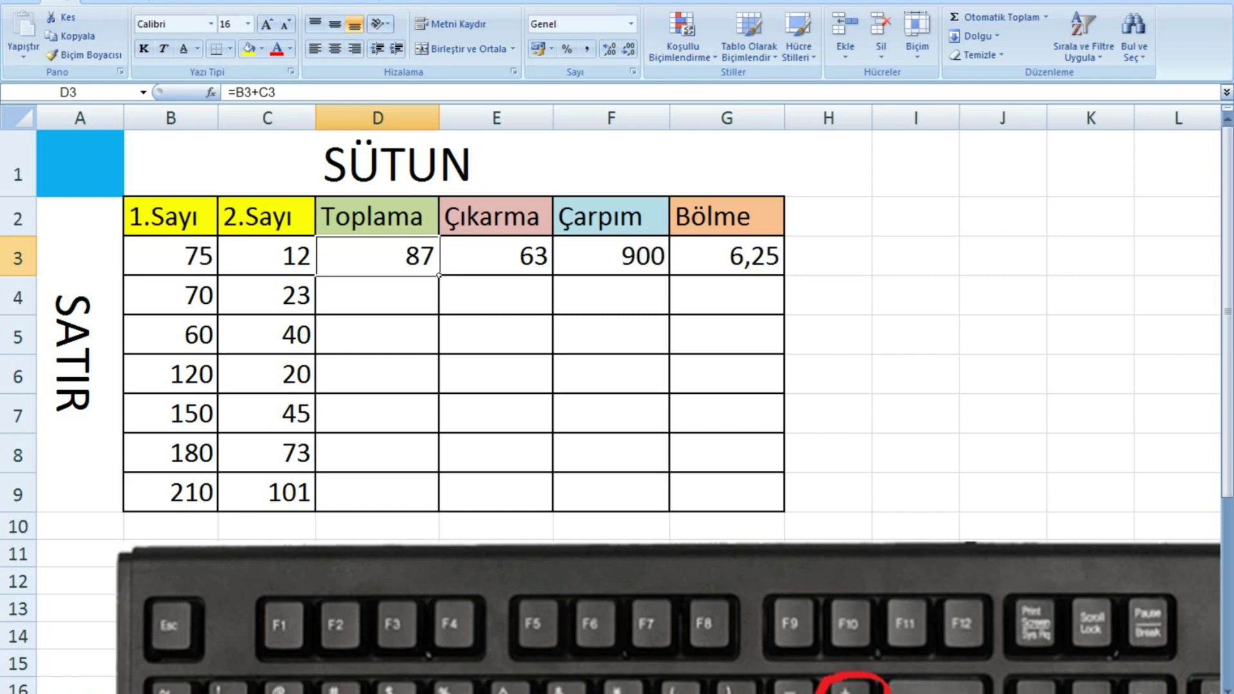
# Fill D3's sum formula down to D9 and compare D4's =B4+C4 with D3
pyautogui.moveTo(439, 276); pyautogui.dragTo(439, 512)
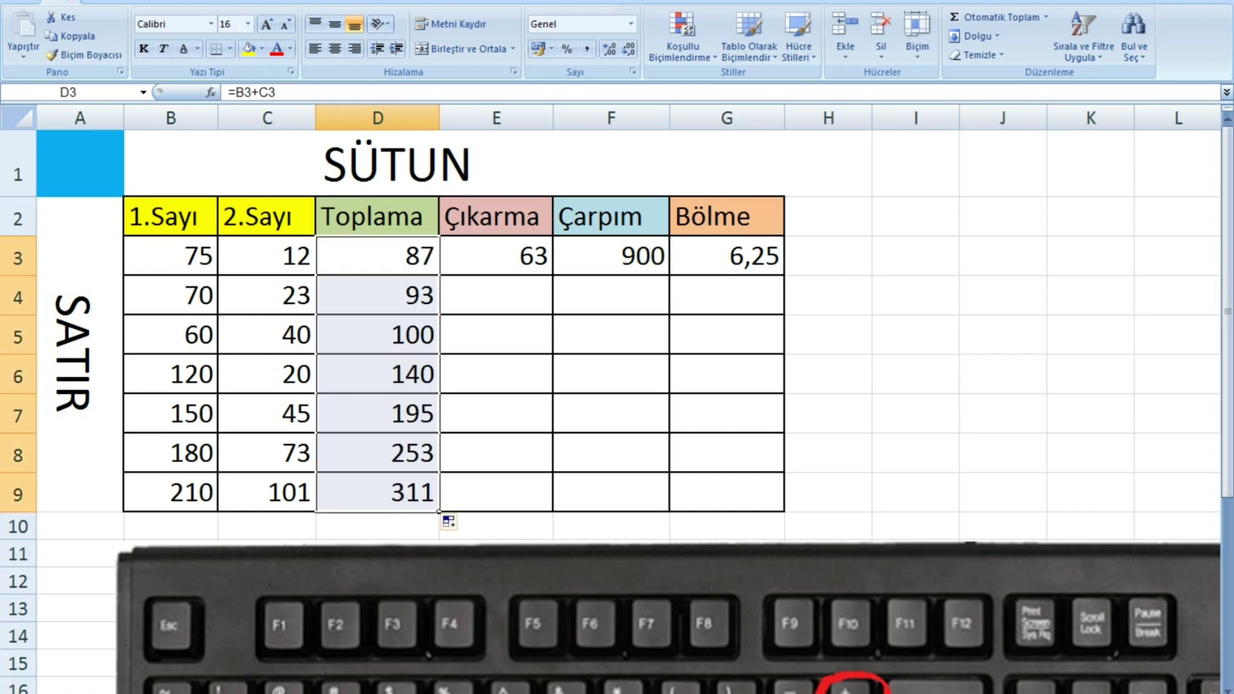
pyautogui.click(378, 295)
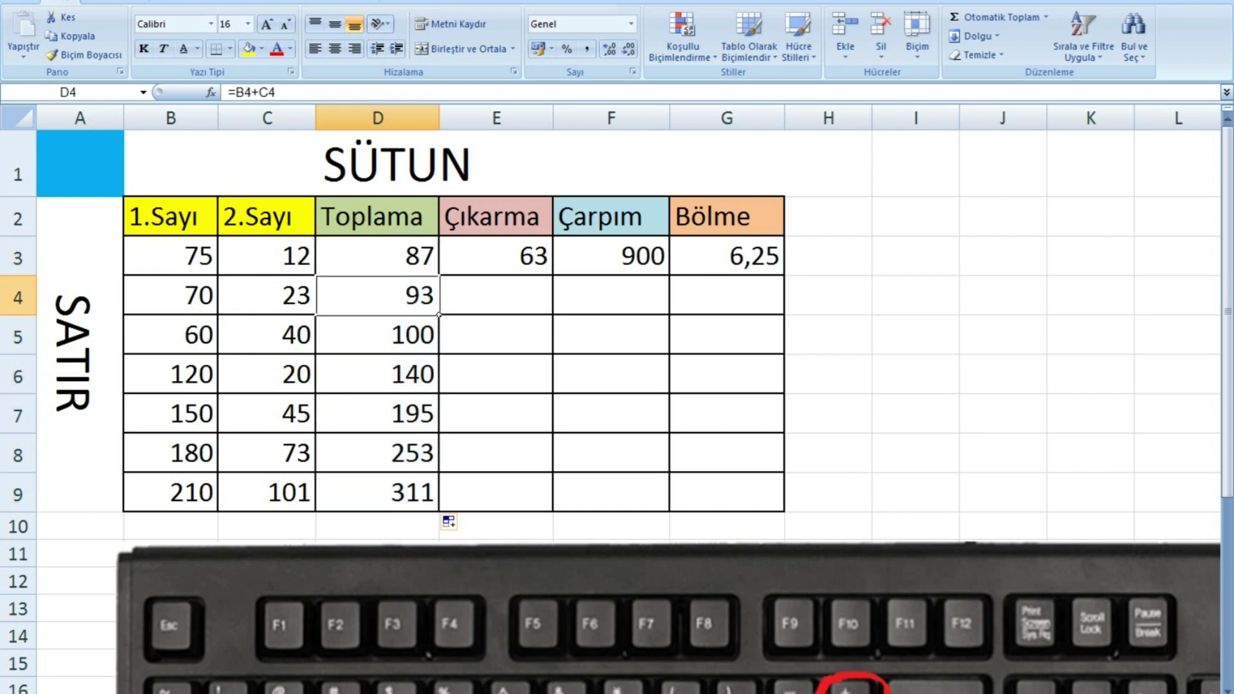
pyautogui.click(378, 256)
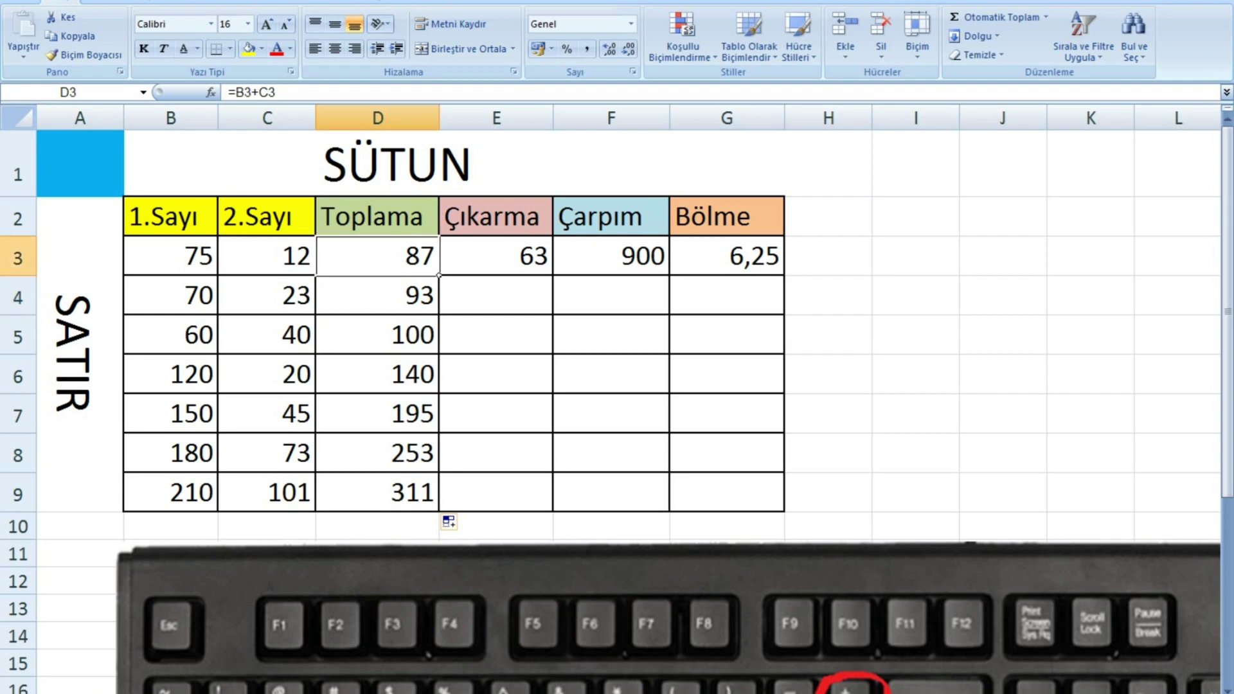
pyautogui.click(171, 295)
pyautogui.click(266, 295)
pyautogui.click(378, 295)
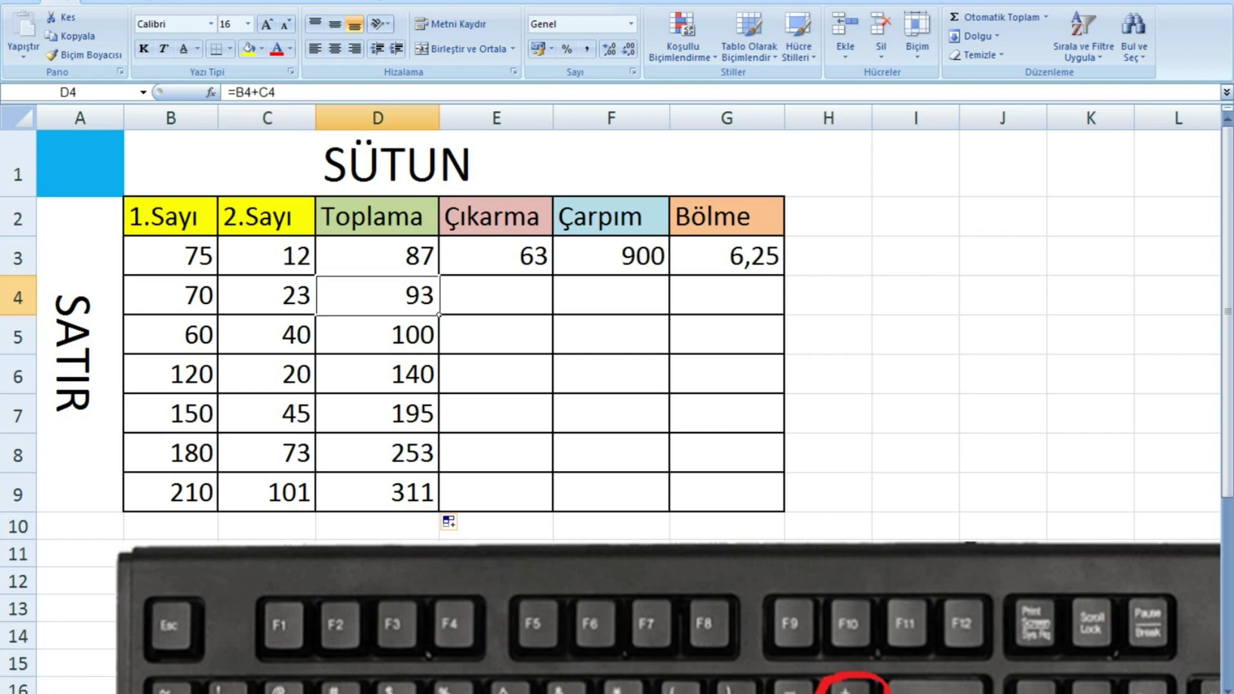
pyautogui.click(378, 256)
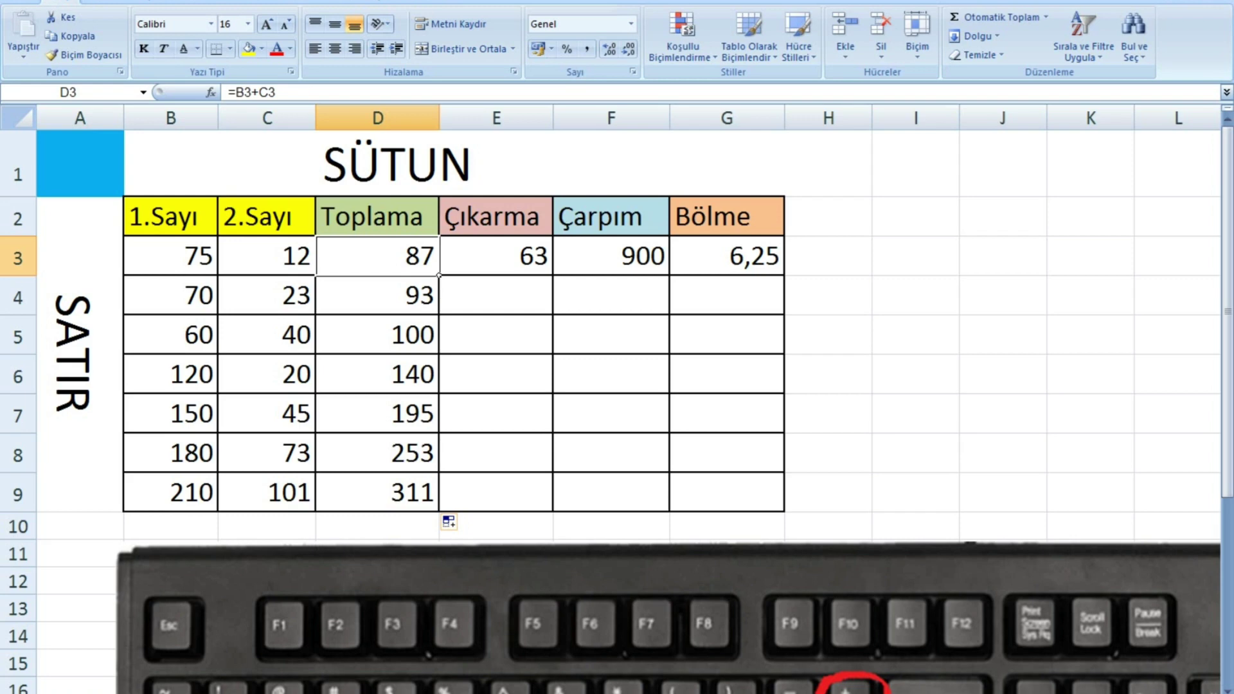
pyautogui.doubleClick(378, 295)
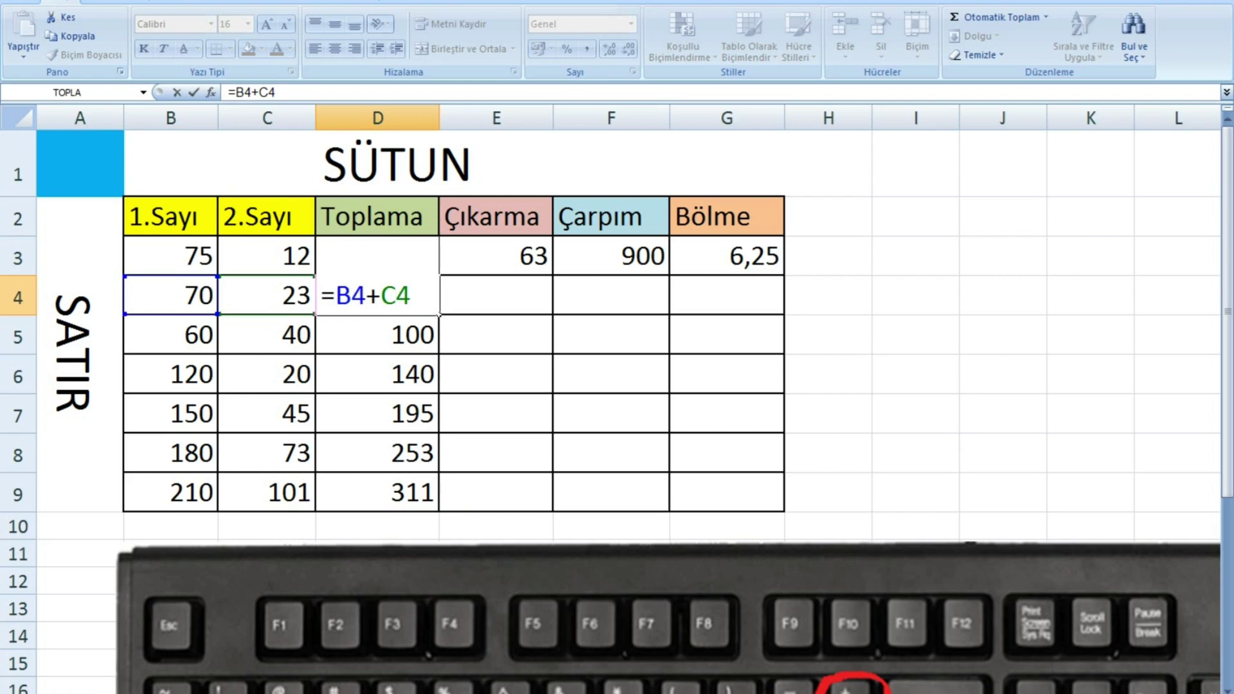
pyautogui.press('Return')
pyautogui.press('F2')
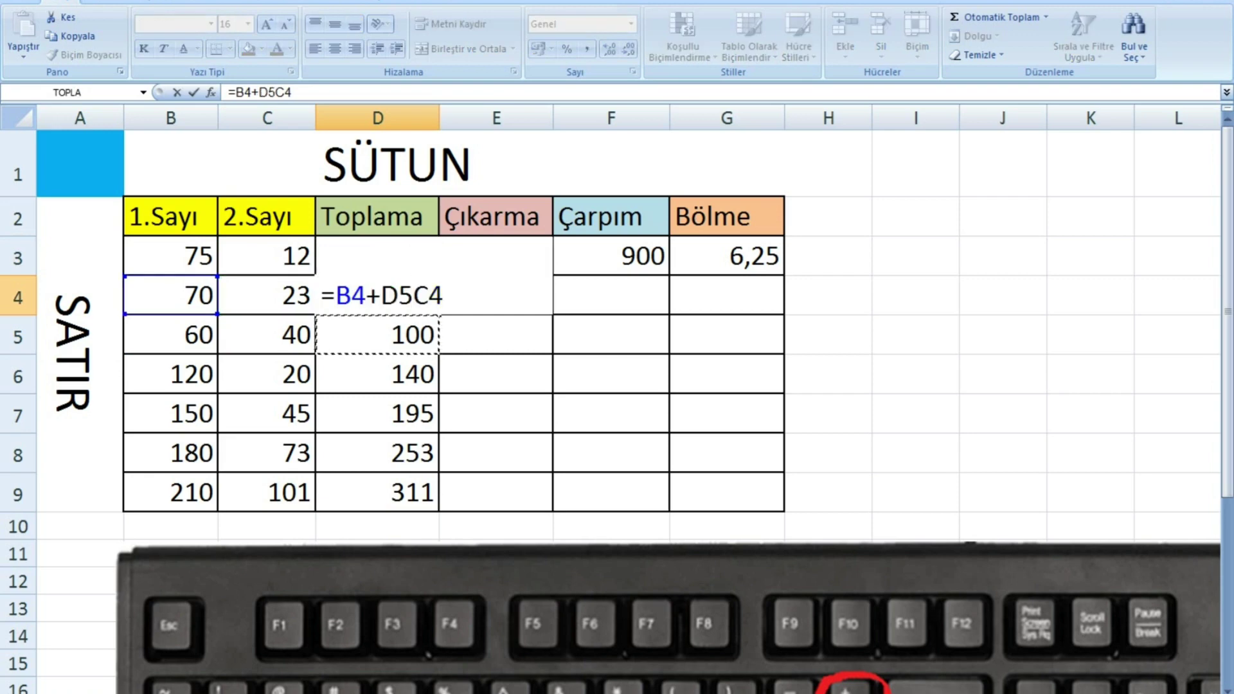
pyautogui.press('Down')
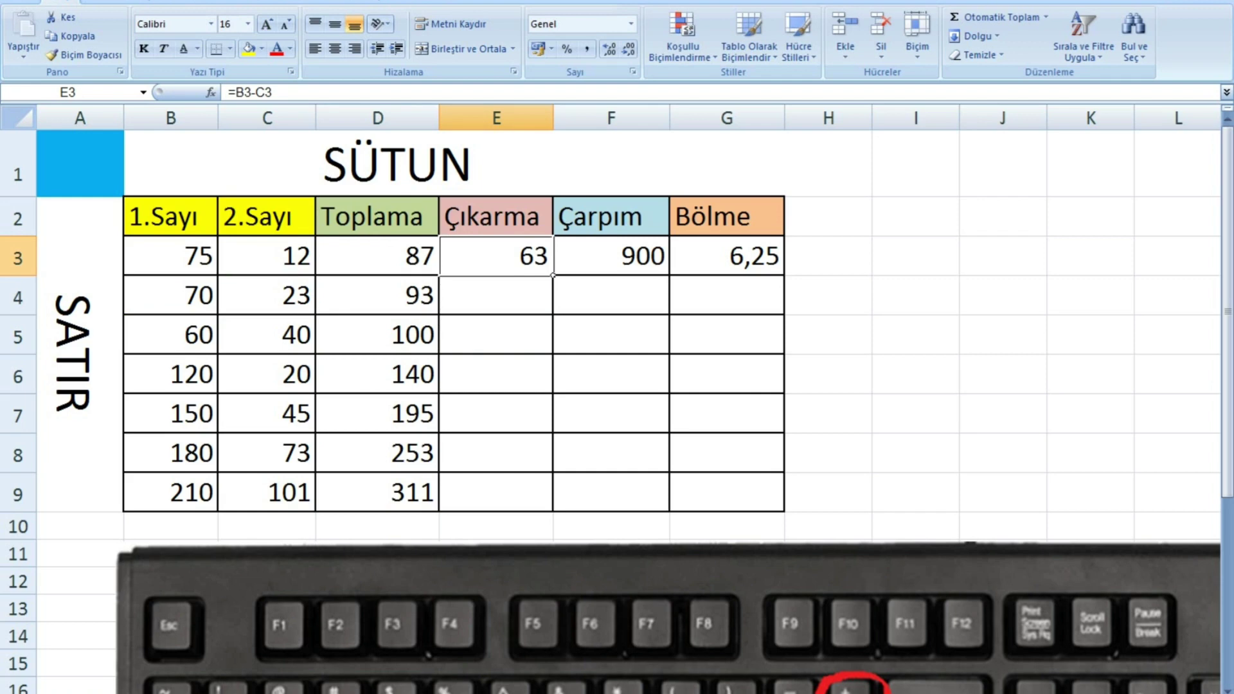
# Fill E3 and F3 down to row 9, giving differences 47–109 and products 1610–21210
pyautogui.moveTo(553, 275); pyautogui.dragTo(515, 495)
pyautogui.click(611, 492)
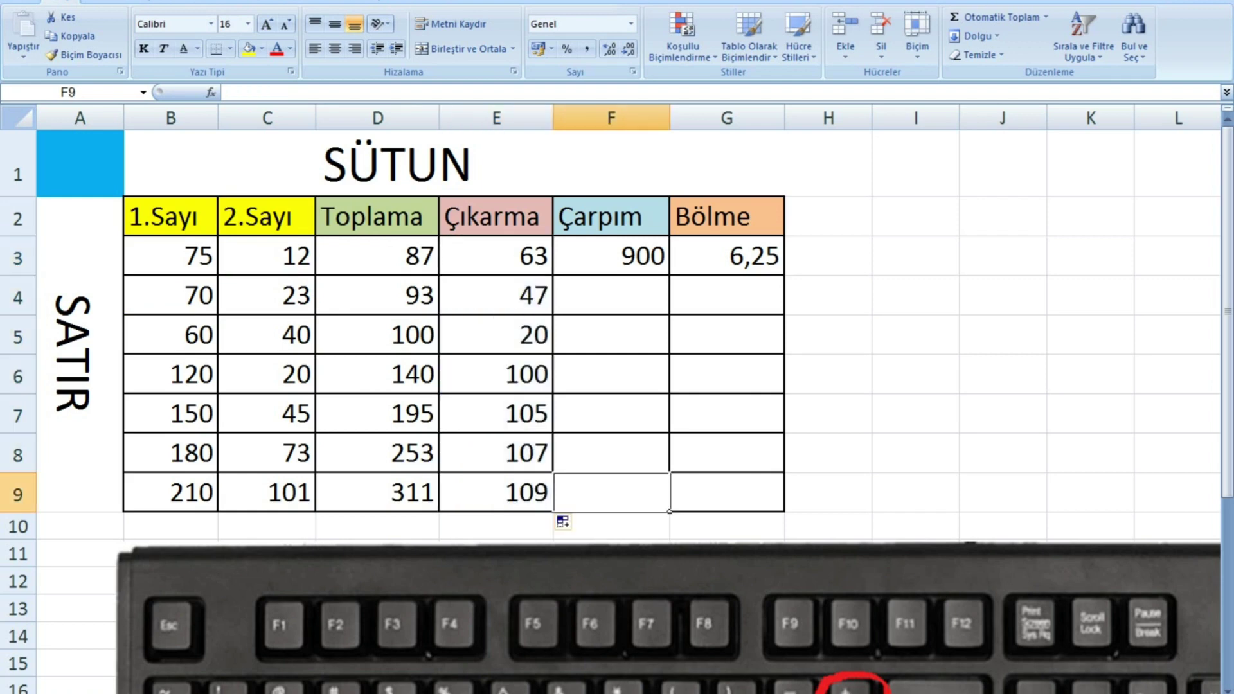
pyautogui.click(612, 255)
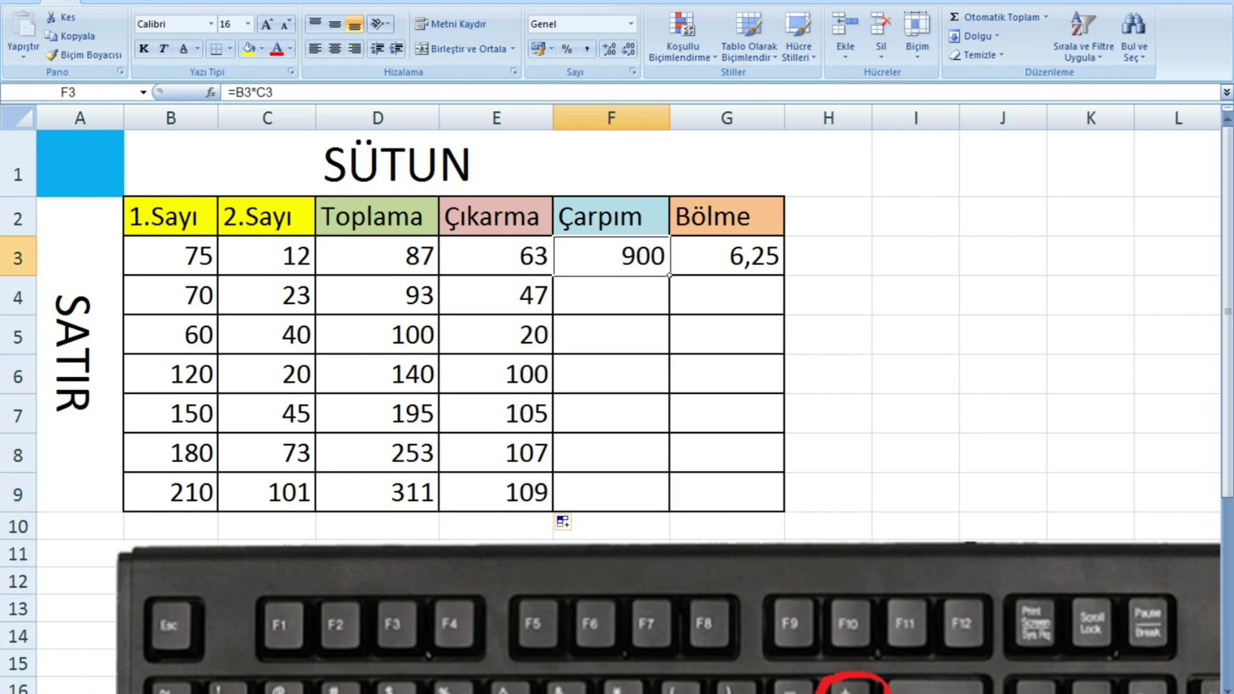
pyautogui.moveTo(670, 275); pyautogui.dragTo(670, 512)
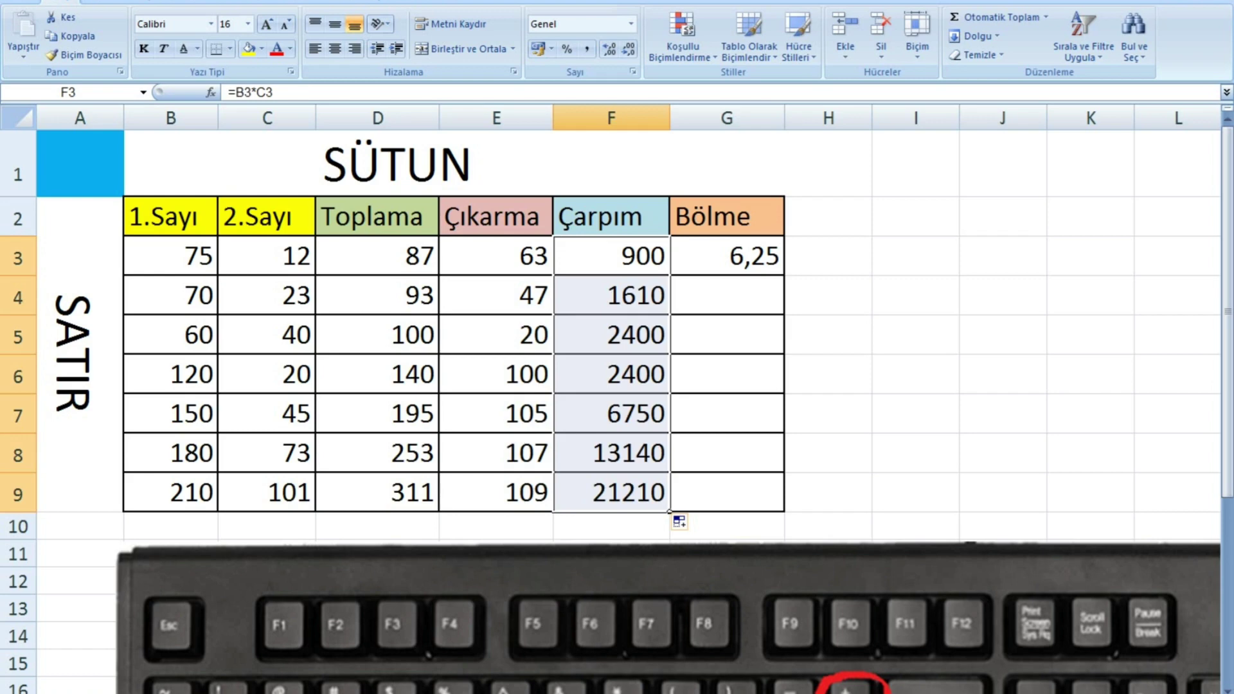
pyautogui.click(726, 295)
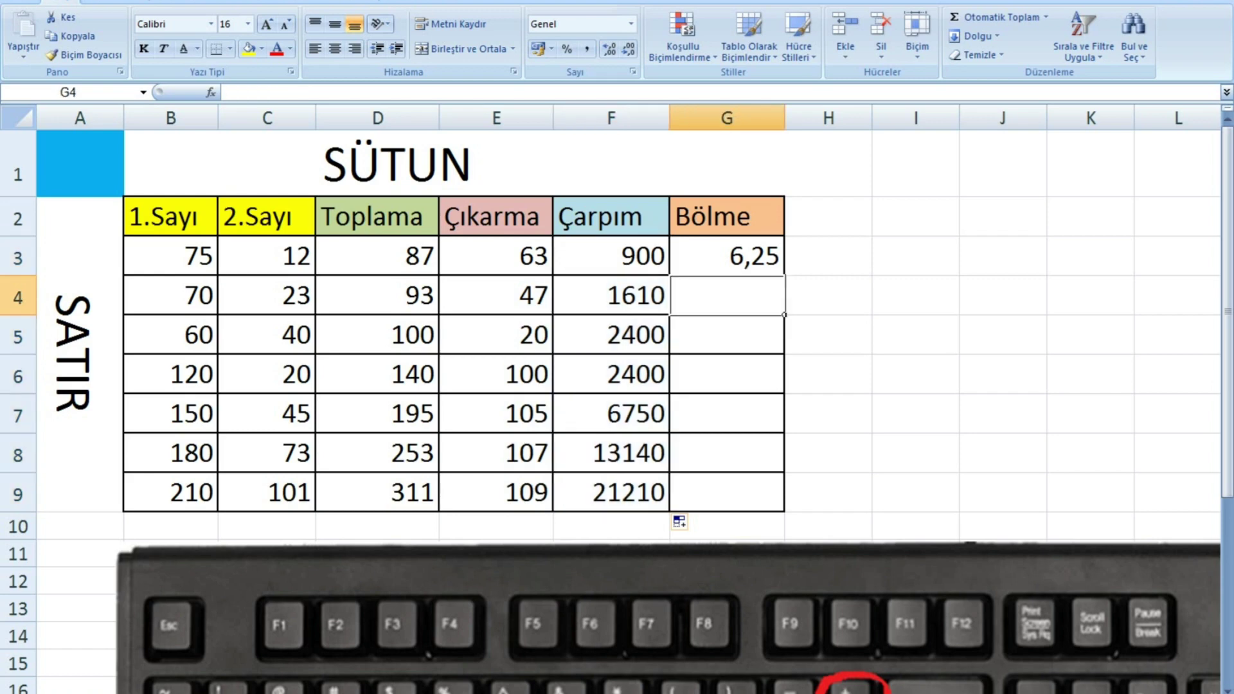
pyautogui.click(726, 256)
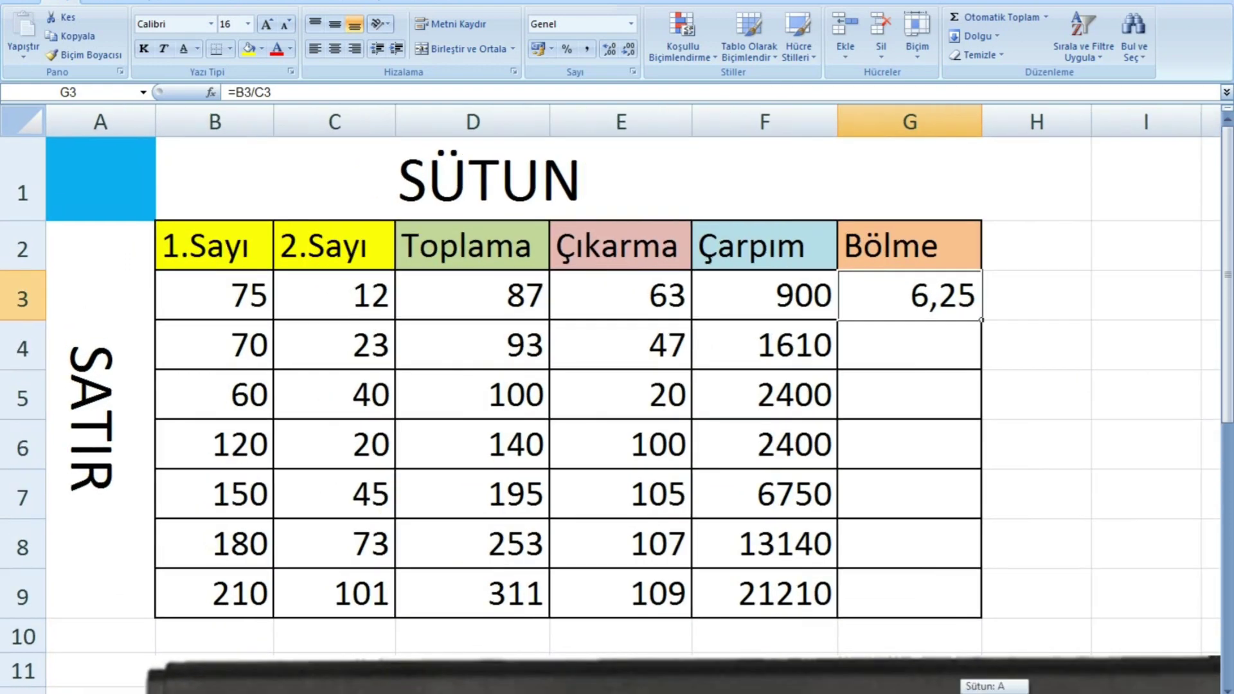
# Fill G3's division formula down to G9, showing 3,04348 through 2,07922
pyautogui.hscroll(1, 617, 385)
pyautogui.hscroll(1, 617, 386)
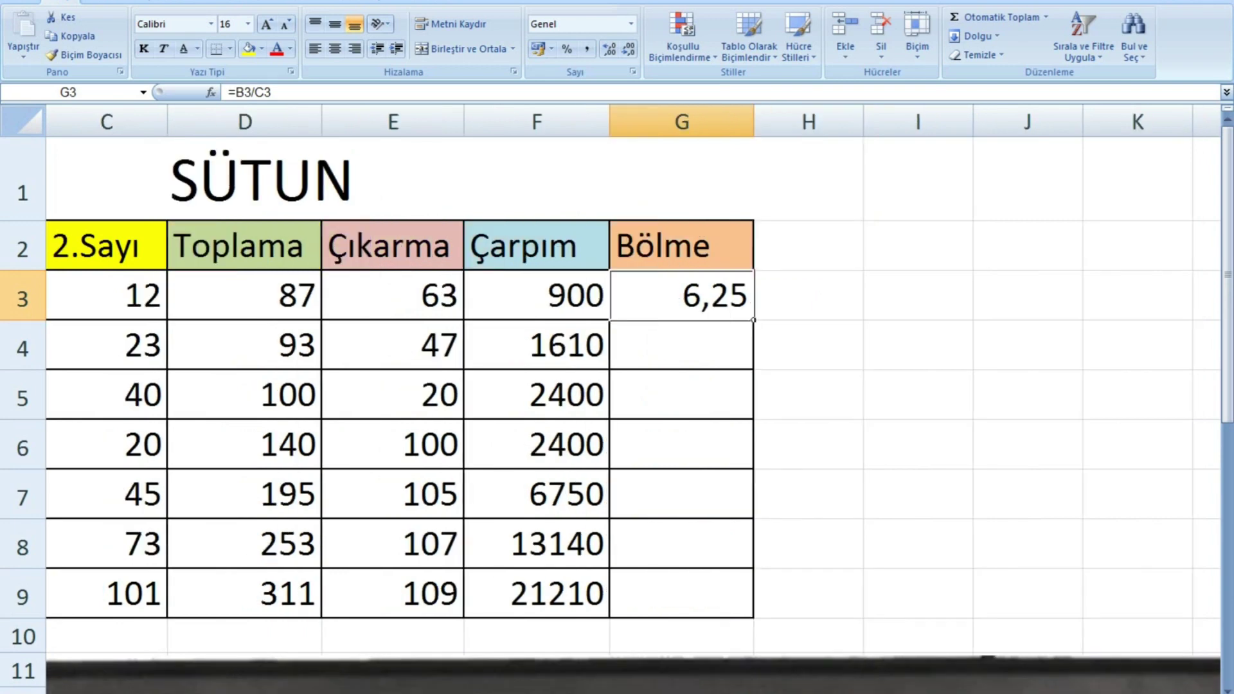
pyautogui.press('Down')
pyautogui.press('Up')
pyautogui.moveTo(753, 319); pyautogui.dragTo(754, 617)
pyautogui.click(809, 543)
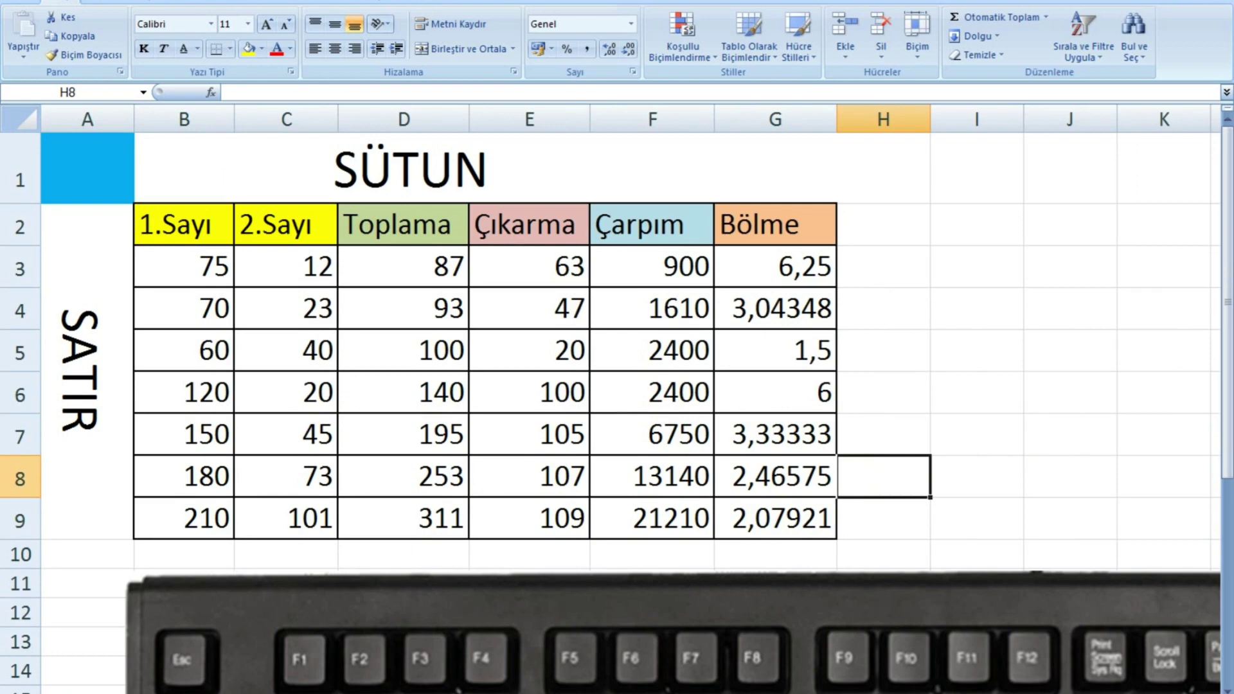
pyautogui.click(883, 309)
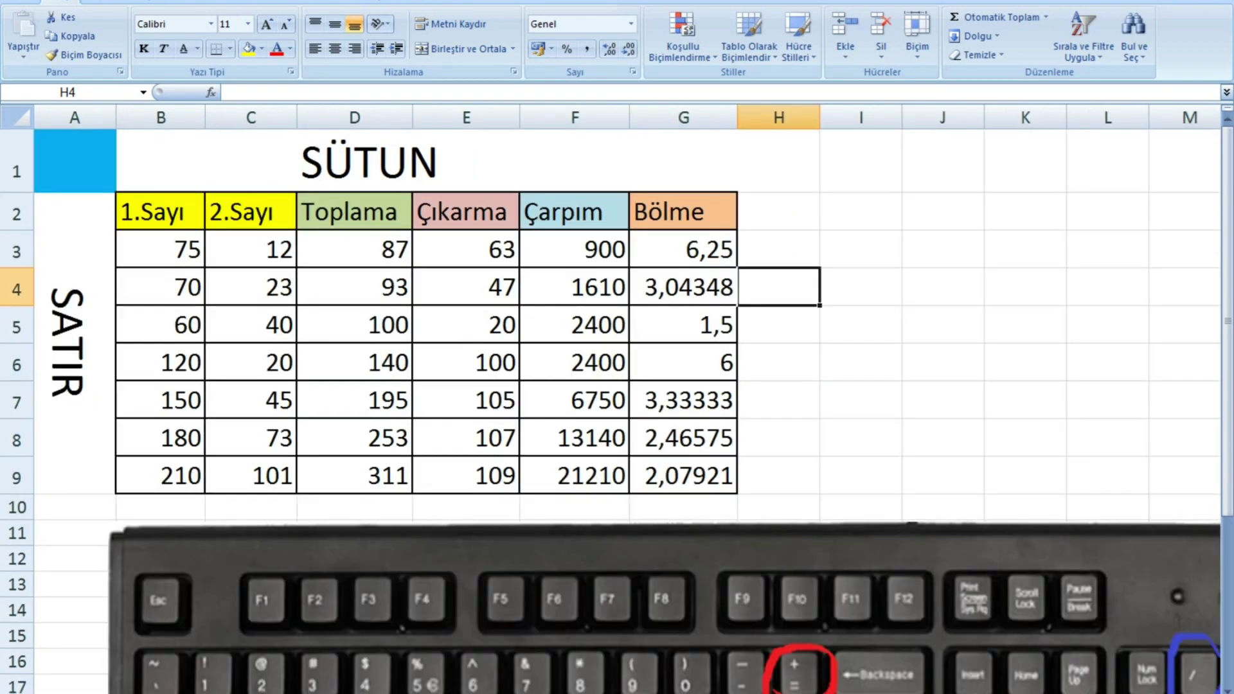
pyautogui.click(778, 361)
pyautogui.click(860, 325)
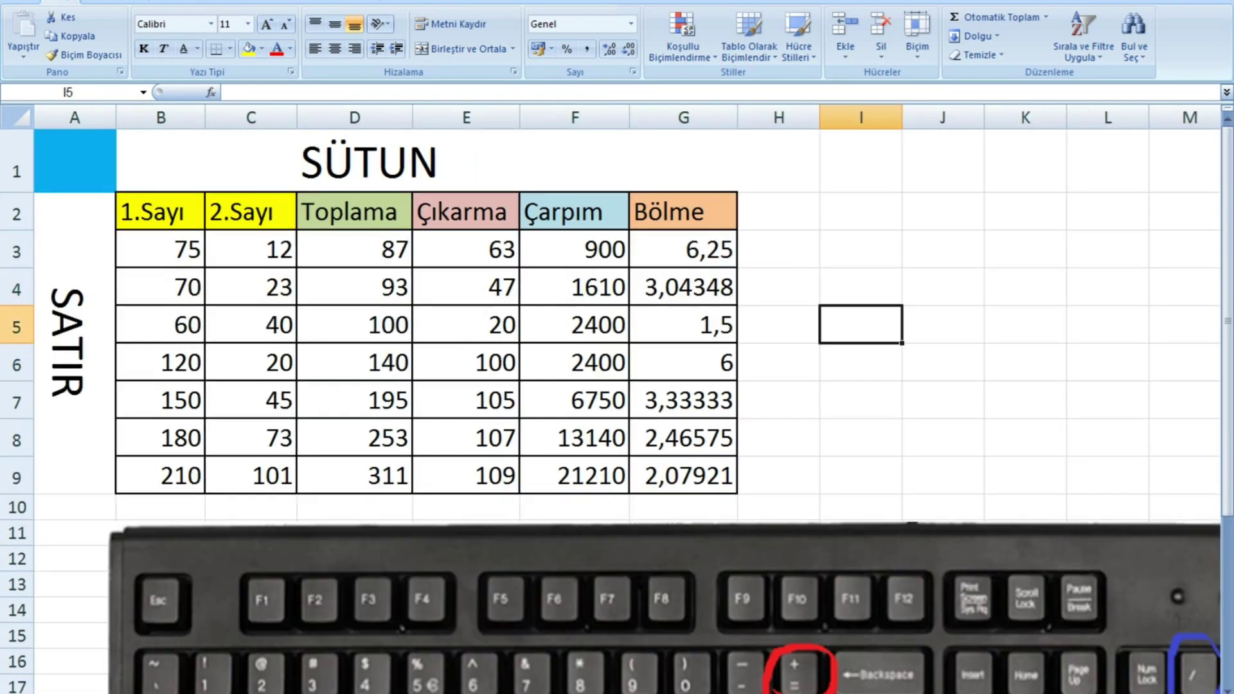